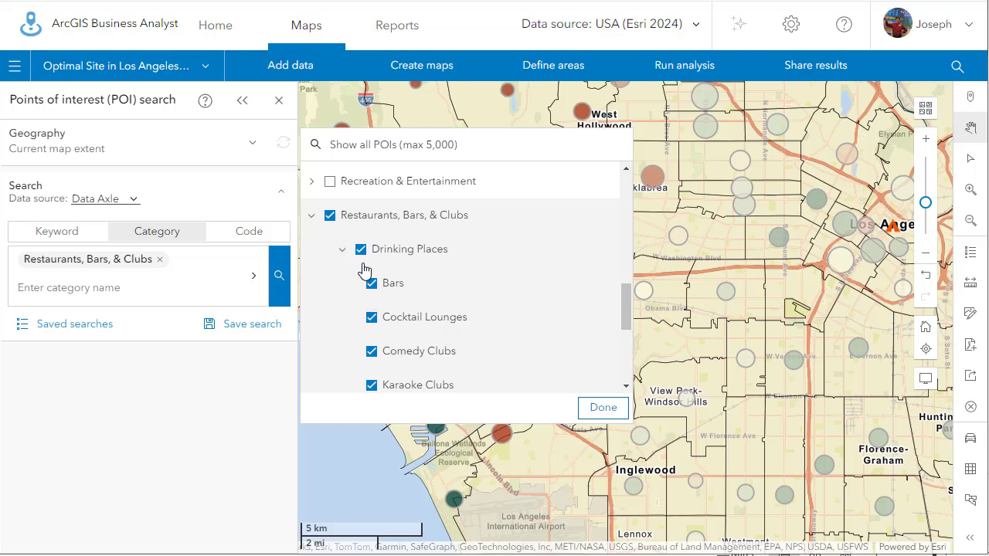
Review the category list and accept Restaurants, Bars, & Clubs with its Drinking Places and Eating Places subcategories.
{"action": "scroll", "coordinate": [374, 294], "scroll_direction": "down", "scroll_amount": 2}
{"action": "scroll", "coordinate": [467, 335], "scroll_direction": "up", "scroll_amount": 3}
{"action": "scroll", "coordinate": [469, 334], "scroll_direction": "down", "scroll_amount": 4}
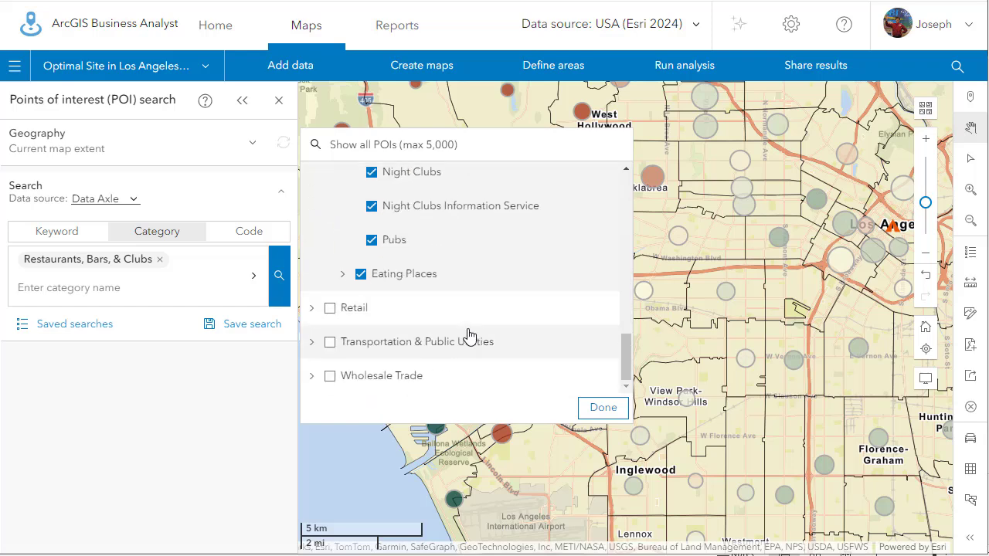
{"action": "scroll", "coordinate": [469, 334], "scroll_direction": "up", "scroll_amount": 3}
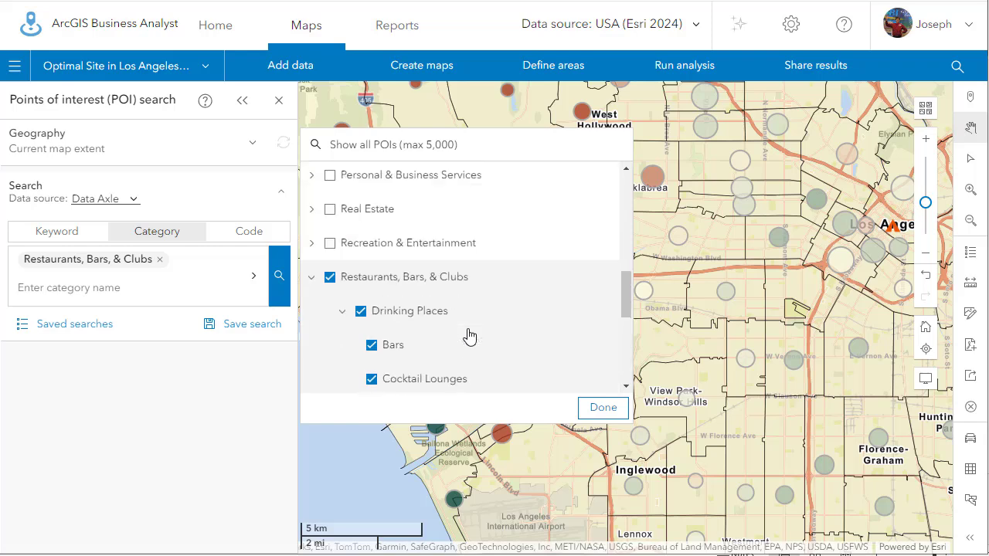
{"action": "left_click", "coordinate": [584, 406]}
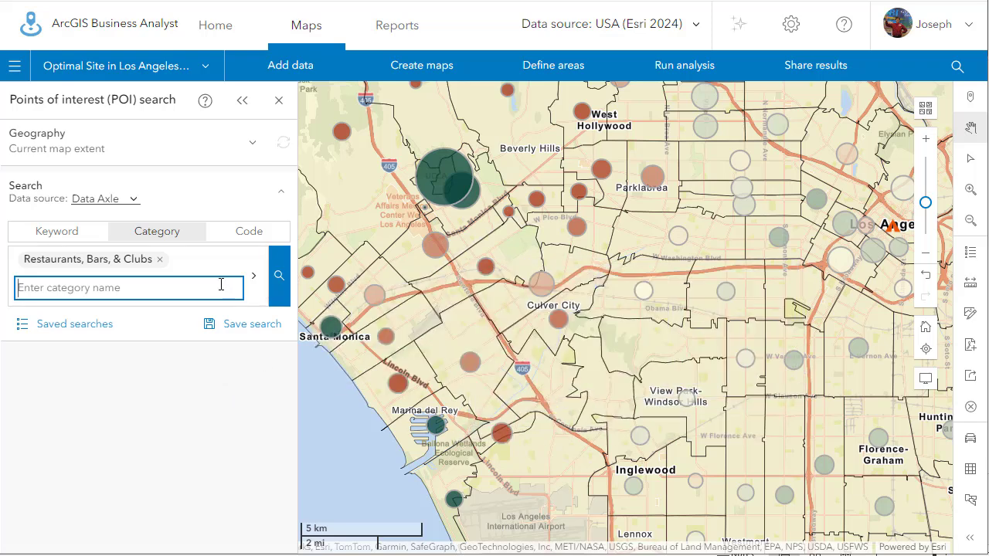
Review the subcategories selected under Restaurants, Bars, & Clubs for a closer map area around Santa Monica.
{"action": "scroll", "coordinate": [486, 260], "scroll_direction": "up", "scroll_amount": 1}
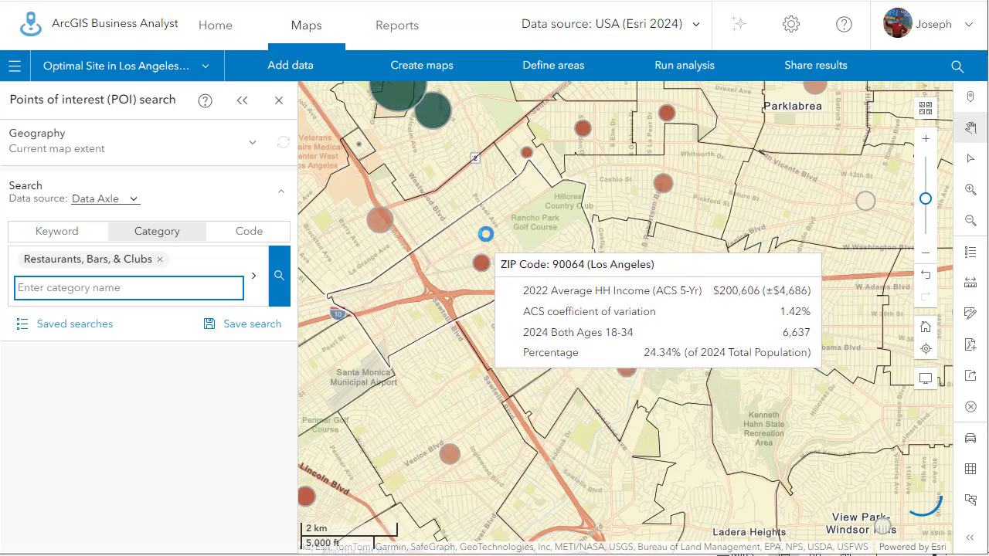
{"action": "scroll", "coordinate": [399, 234], "scroll_direction": "up", "scroll_amount": 1}
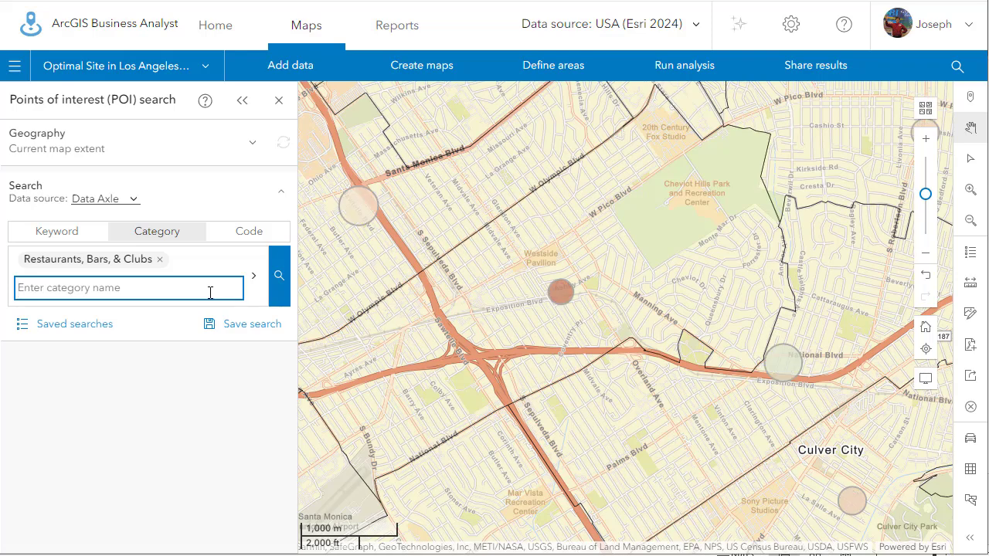
{"action": "left_click_drag", "start_coordinate": [437, 257], "coordinate": [831, 312]}
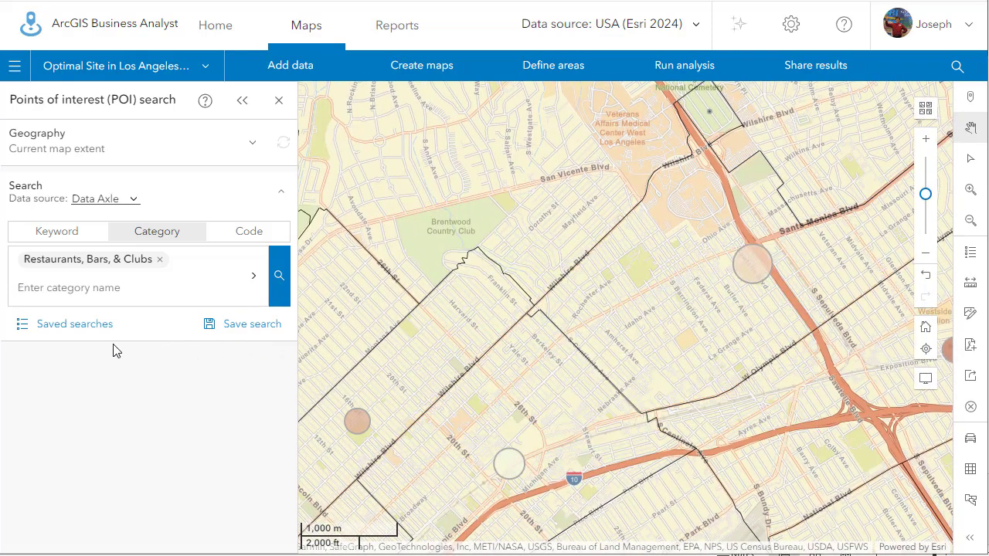
{"action": "left_click", "coordinate": [254, 278]}
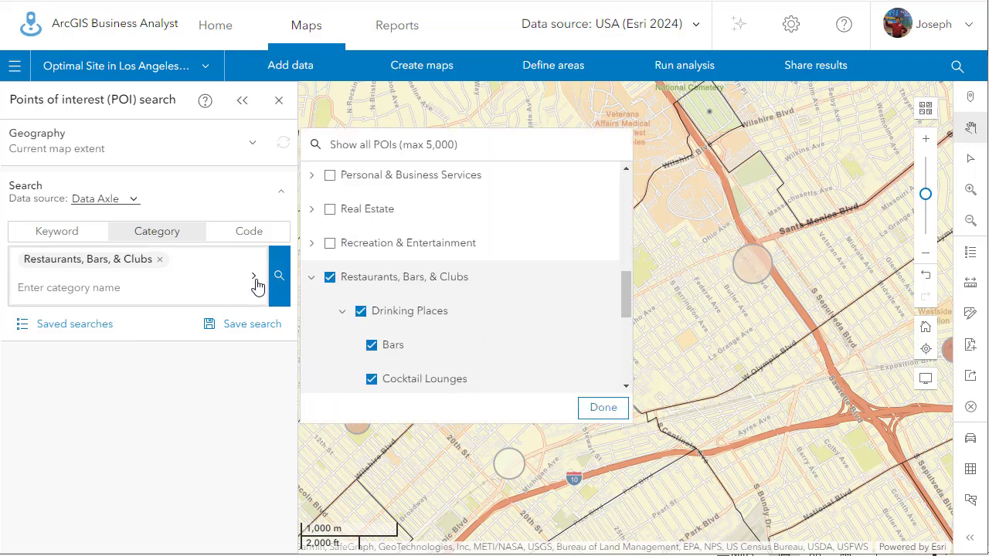
{"action": "scroll", "coordinate": [449, 275], "scroll_direction": "down", "scroll_amount": 3}
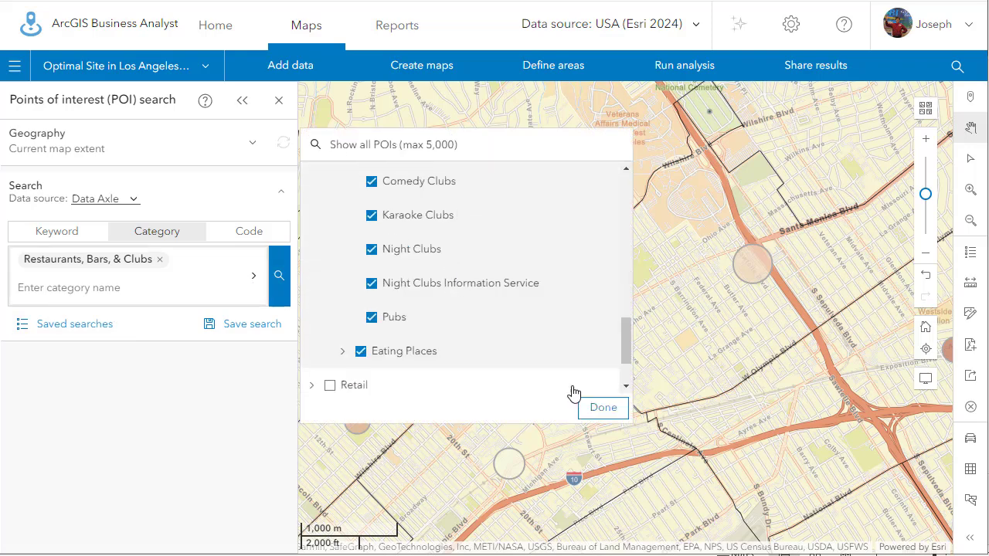
{"action": "scroll", "coordinate": [553, 355], "scroll_direction": "up", "scroll_amount": 5}
{"action": "scroll", "coordinate": [551, 352], "scroll_direction": "down", "scroll_amount": 2}
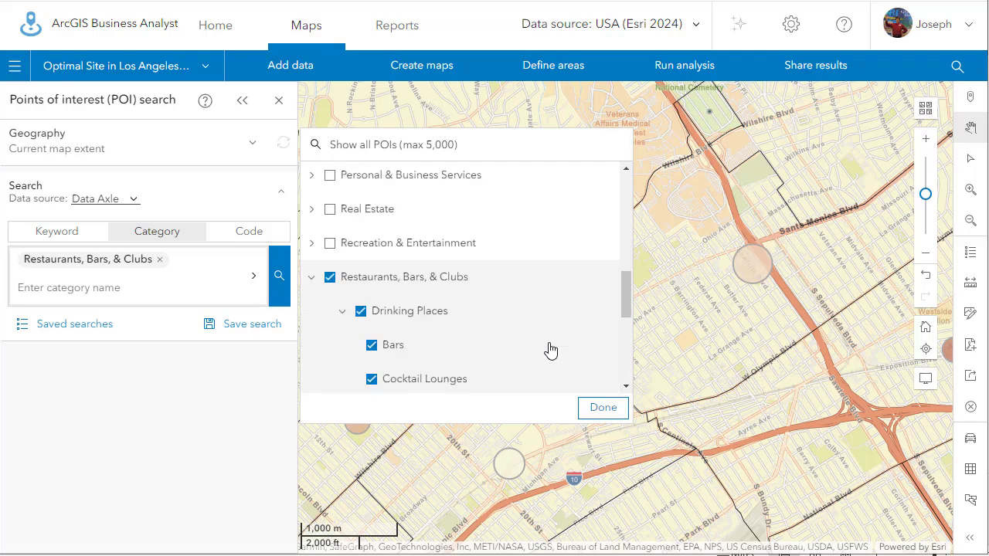
{"action": "left_click", "coordinate": [602, 408]}
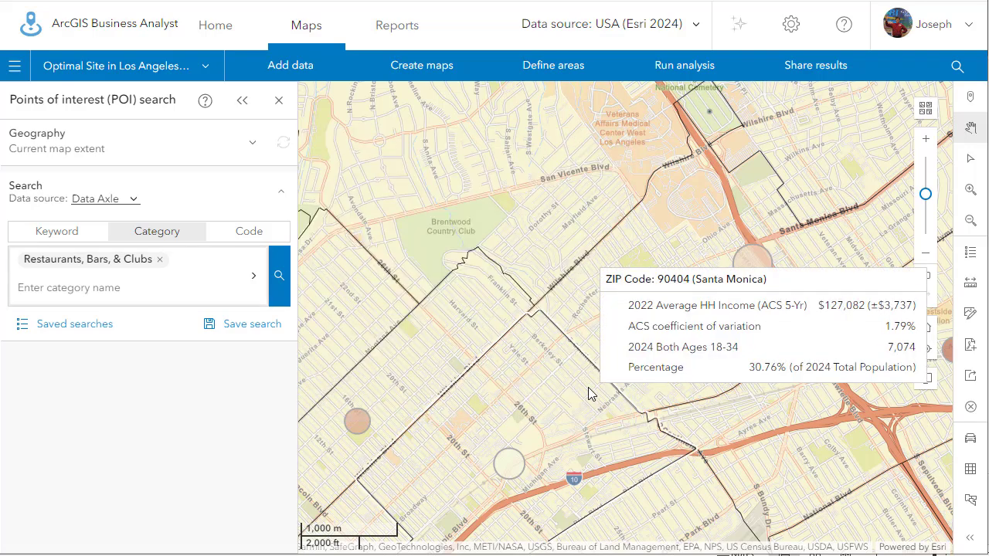
Search the area around Wilshire Blvd for Restaurants, Bars, & Clubs and examine the top five business names in the results.
{"action": "scroll", "coordinate": [588, 387], "scroll_direction": "up", "scroll_amount": 2}
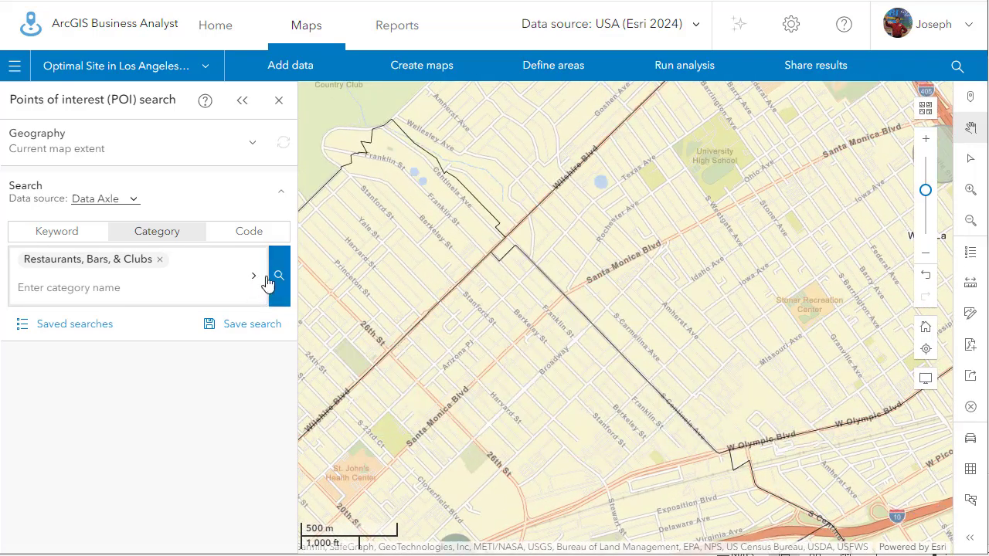
{"action": "left_click", "coordinate": [278, 280]}
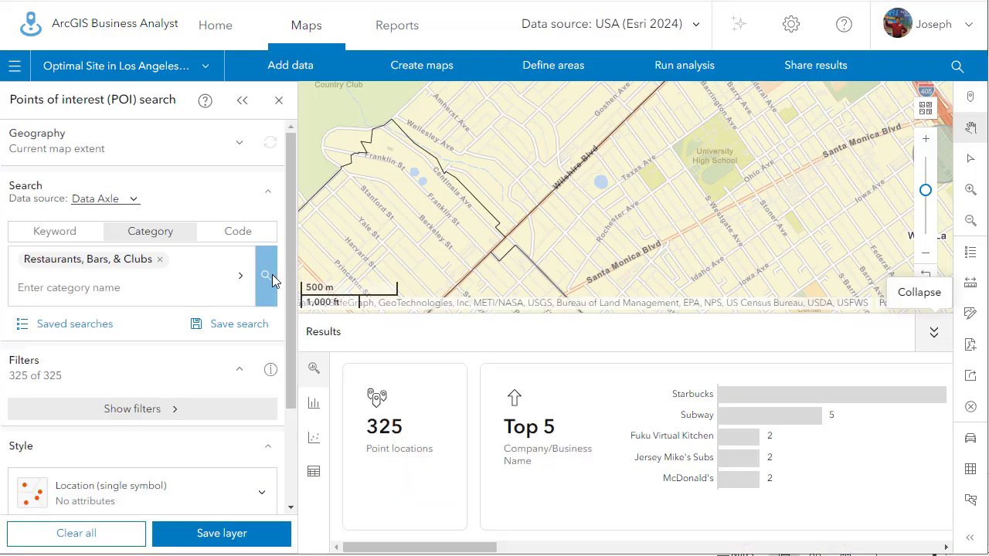
{"action": "mouse_move", "coordinate": [740, 403]}
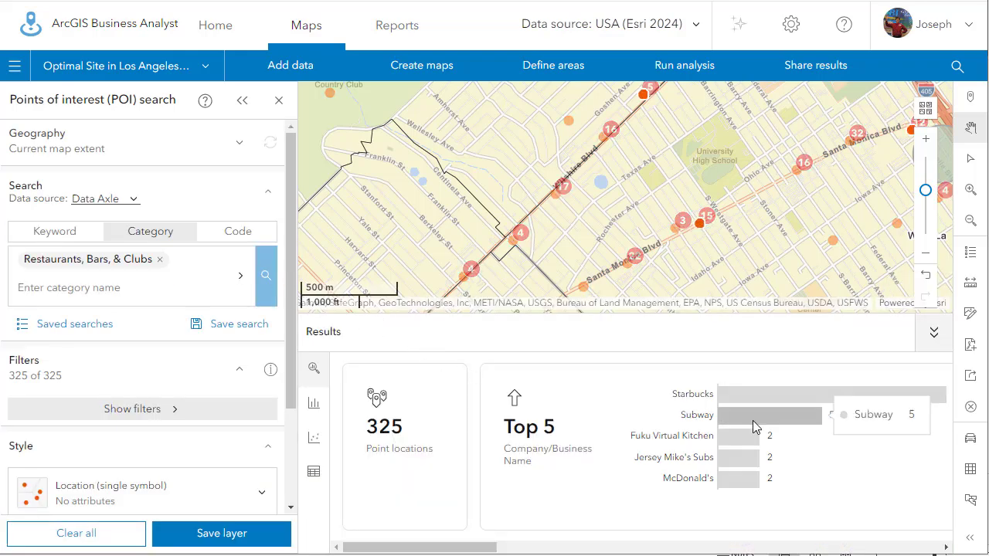
{"action": "mouse_move", "coordinate": [755, 421]}
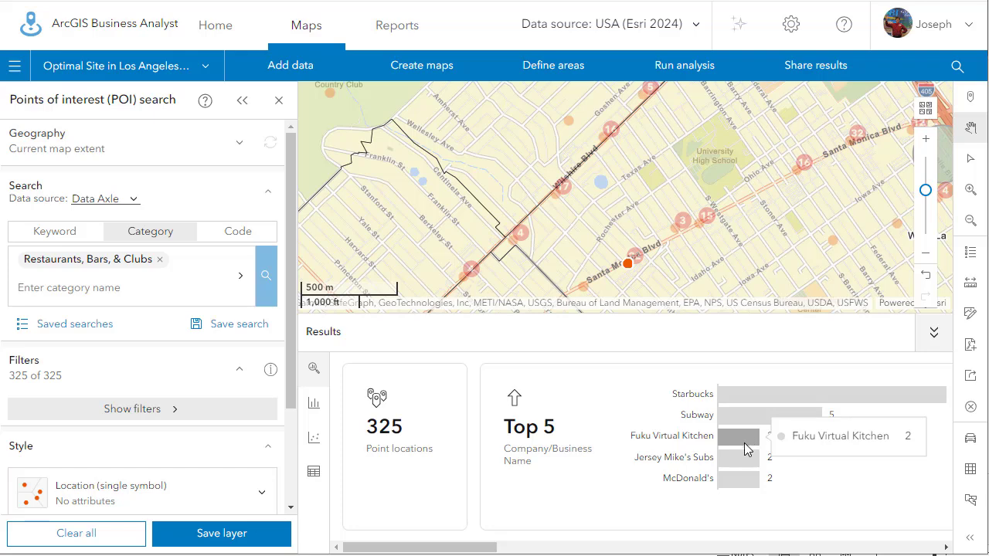
{"action": "mouse_move", "coordinate": [736, 483]}
Rerun the Restaurants, Bars, & Clubs search over a wider extent of Santa Monica and West Los Angeles and open the result filters.
{"action": "scroll", "coordinate": [611, 214], "scroll_direction": "down", "scroll_amount": 2}
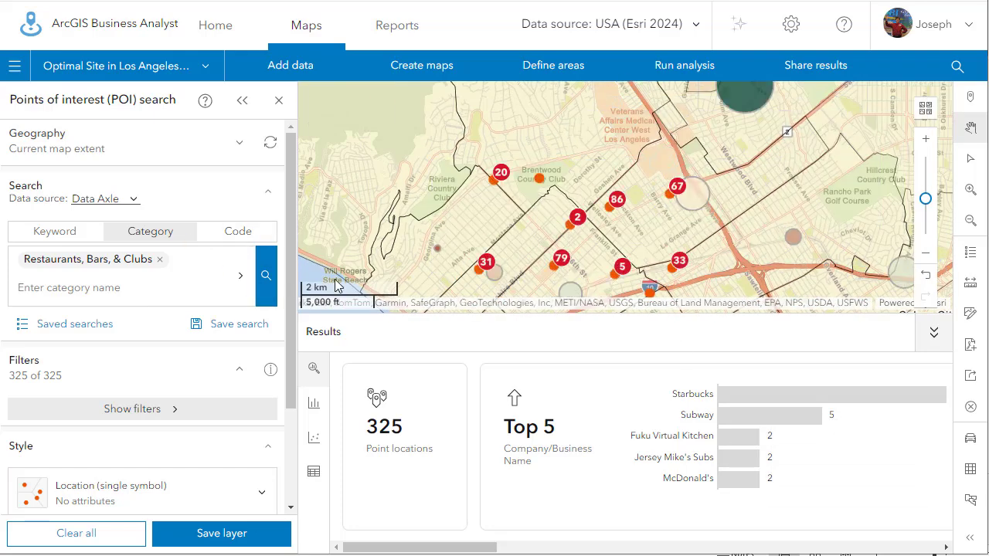
{"action": "left_click", "coordinate": [261, 283]}
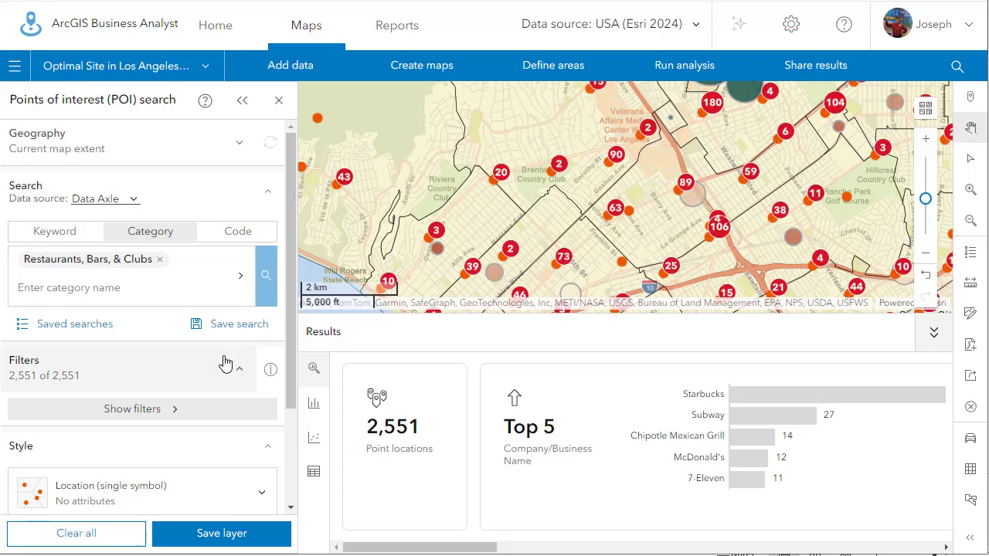
{"action": "left_click", "coordinate": [164, 417]}
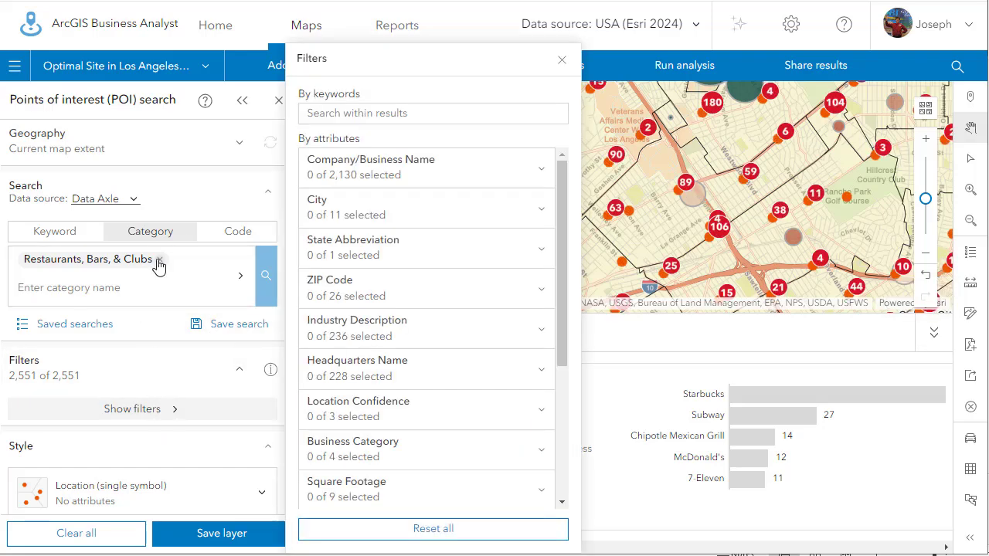
Exclude Eating Places from the search categories so that only Drinking Places stays selected.
{"action": "left_click", "coordinate": [237, 278]}
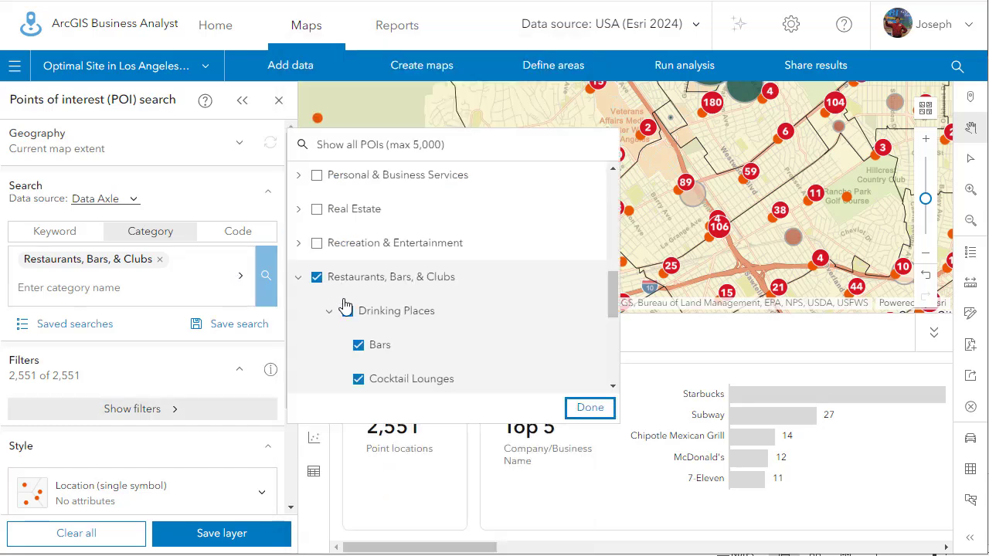
{"action": "scroll", "coordinate": [390, 357], "scroll_direction": "down", "scroll_amount": 2}
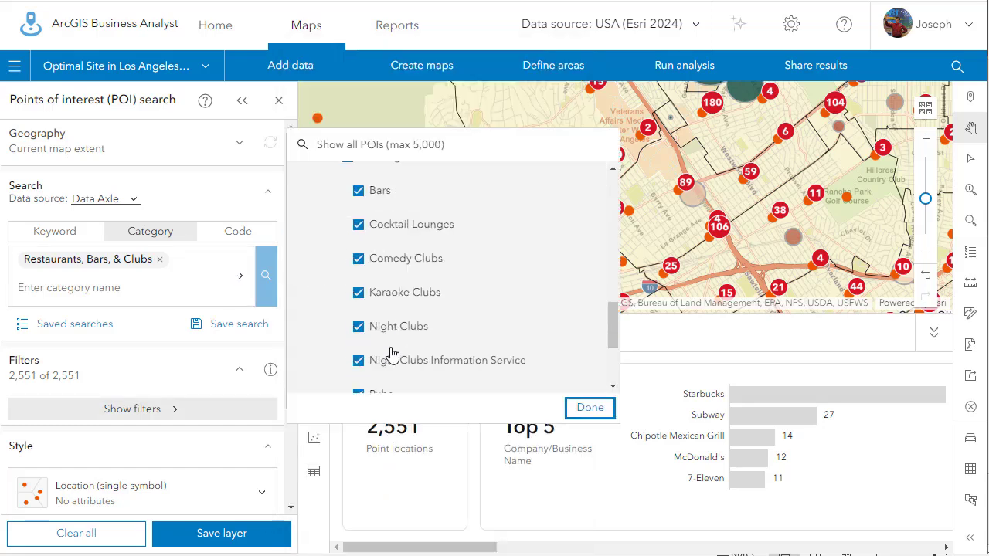
{"action": "scroll", "coordinate": [390, 354], "scroll_direction": "down", "scroll_amount": 3}
{"action": "scroll", "coordinate": [392, 354], "scroll_direction": "up", "scroll_amount": 4}
{"action": "scroll", "coordinate": [392, 351], "scroll_direction": "up", "scroll_amount": 1}
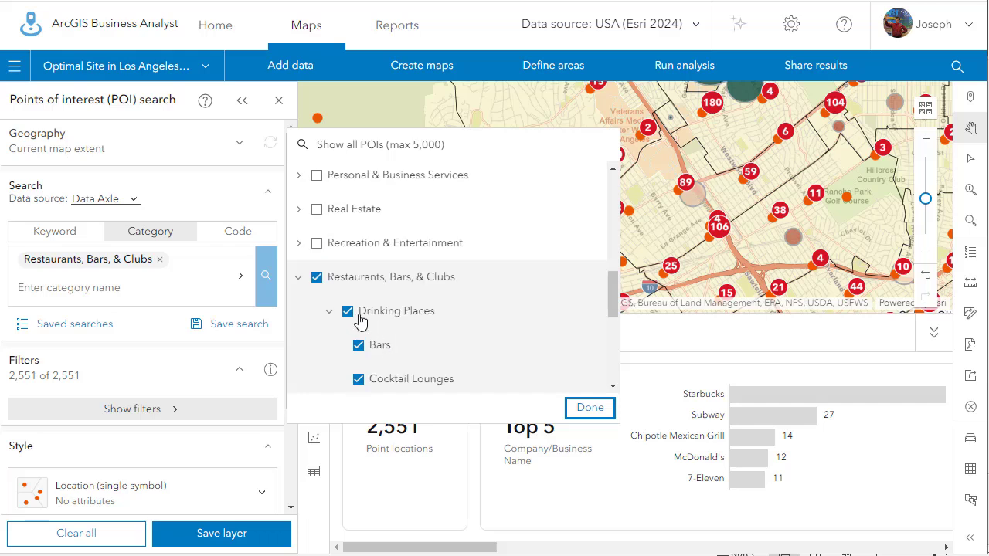
{"action": "left_click", "coordinate": [299, 279]}
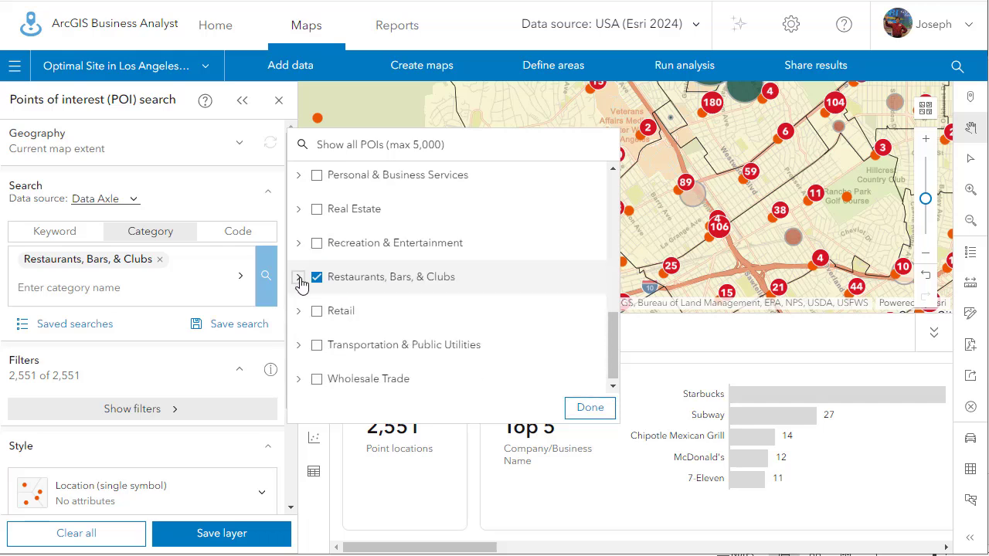
{"action": "left_click", "coordinate": [299, 280]}
{"action": "scroll", "coordinate": [363, 292], "scroll_direction": "down", "scroll_amount": 4}
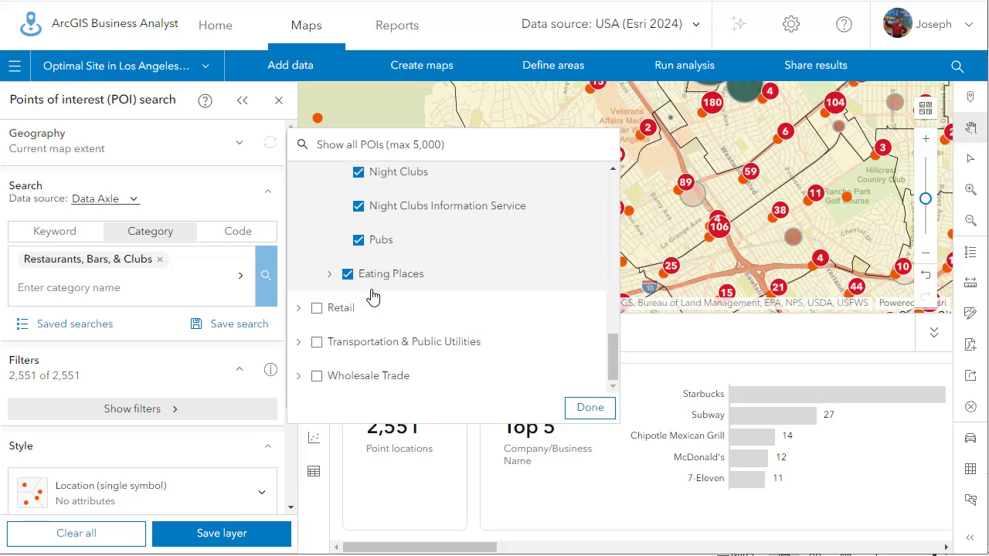
{"action": "scroll", "coordinate": [334, 307], "scroll_direction": "up", "scroll_amount": 4}
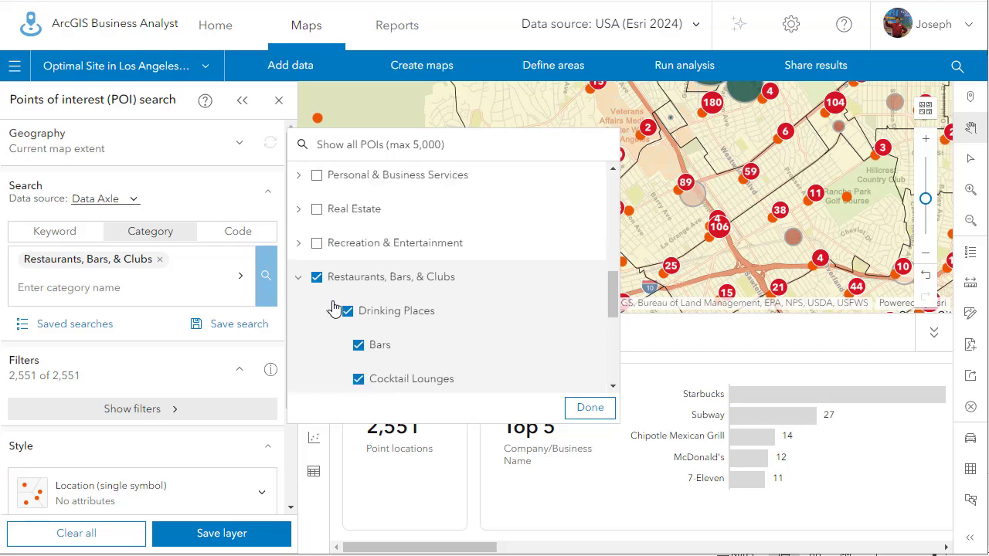
{"action": "scroll", "coordinate": [334, 308], "scroll_direction": "down", "scroll_amount": 3}
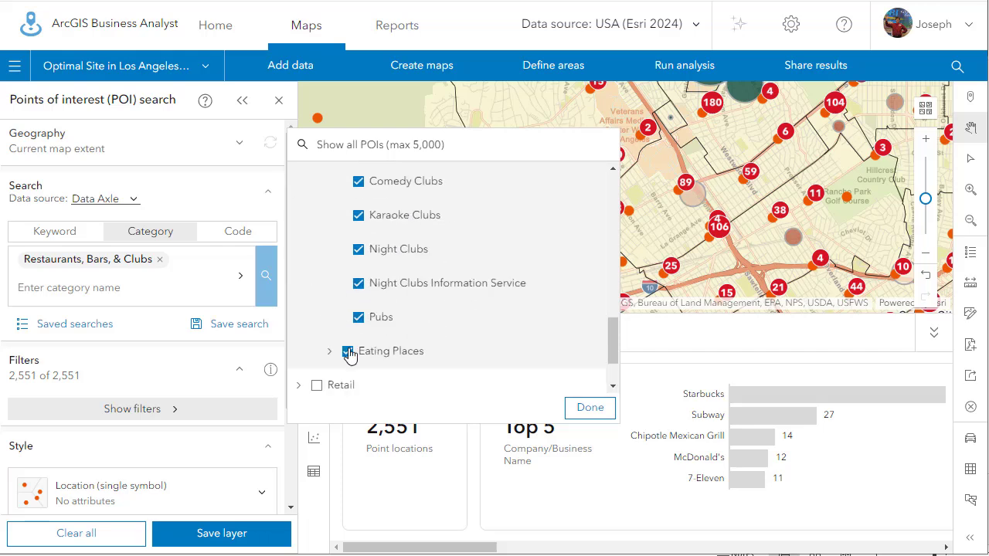
{"action": "left_click", "coordinate": [348, 353]}
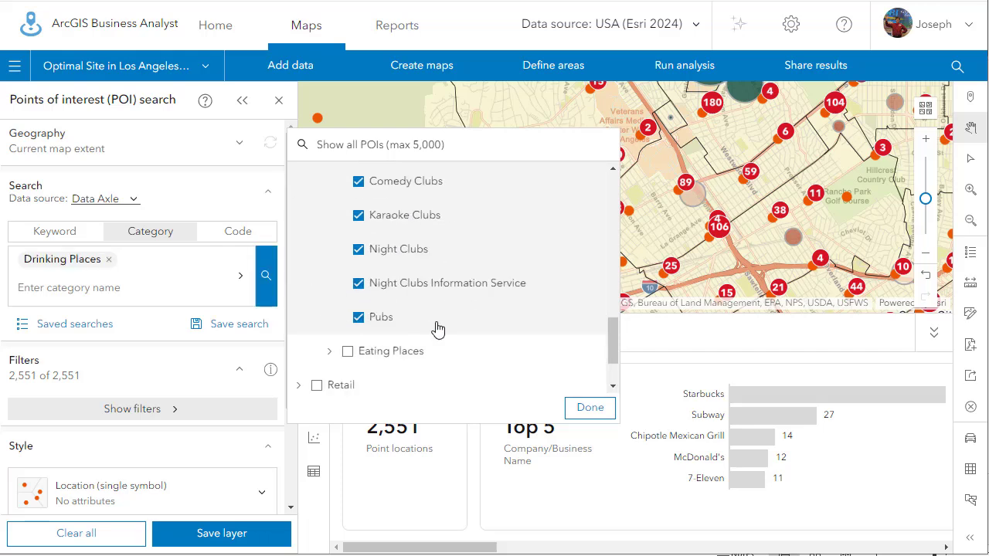
{"action": "left_click", "coordinate": [588, 408]}
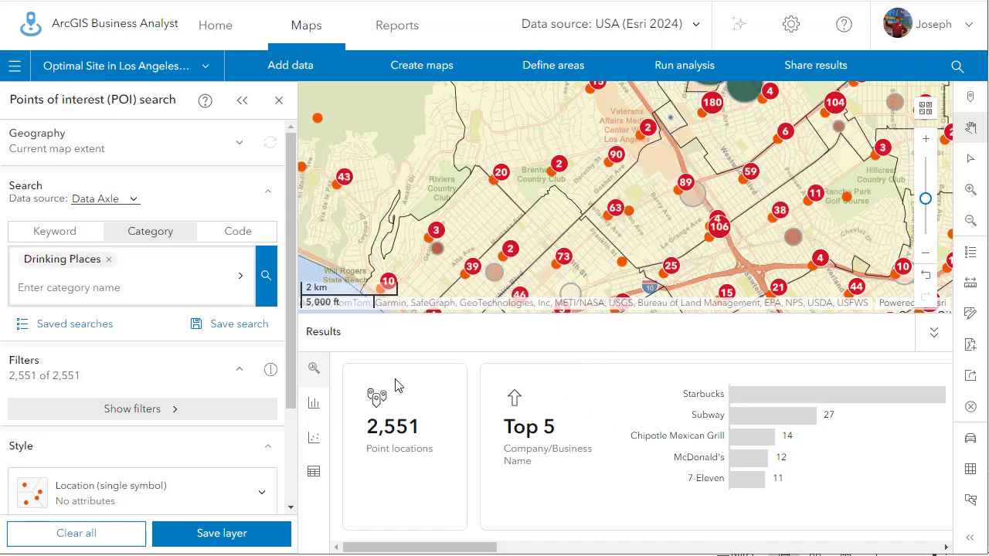
Collapse the results and view the demographic details of ZIP code 90404 in Santa Monica.
{"action": "scroll", "coordinate": [504, 244], "scroll_direction": "down", "scroll_amount": 2}
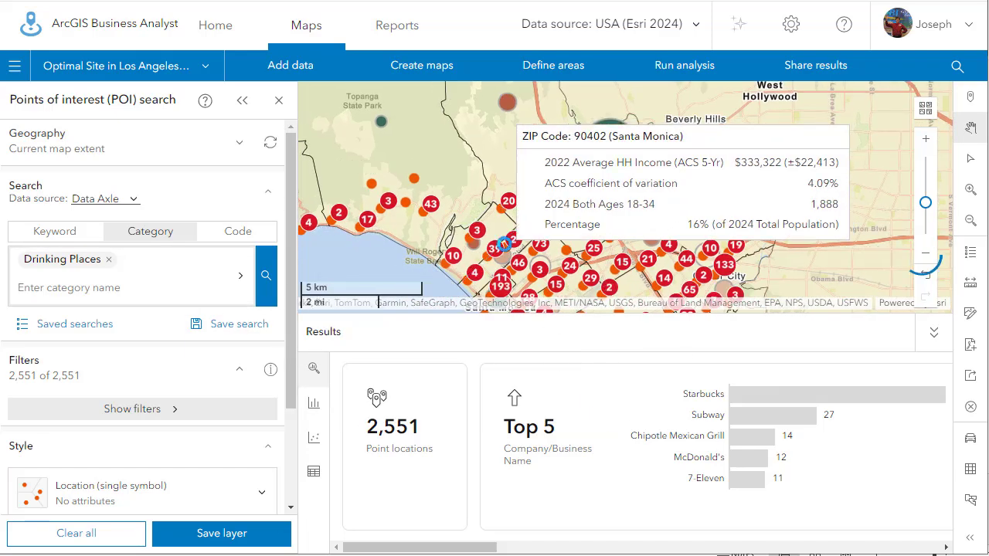
{"action": "scroll", "coordinate": [504, 244], "scroll_direction": "up", "scroll_amount": 3}
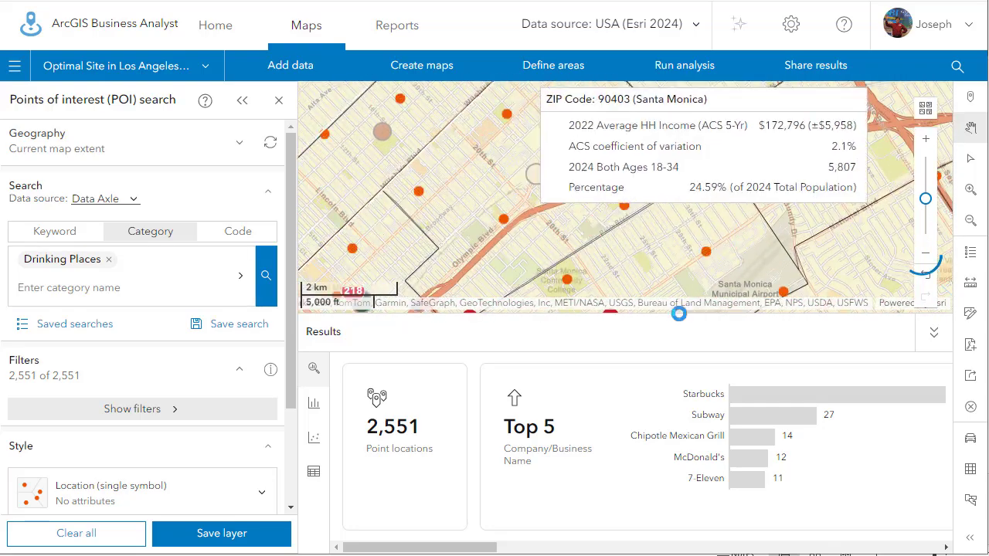
{"action": "left_click", "coordinate": [933, 334]}
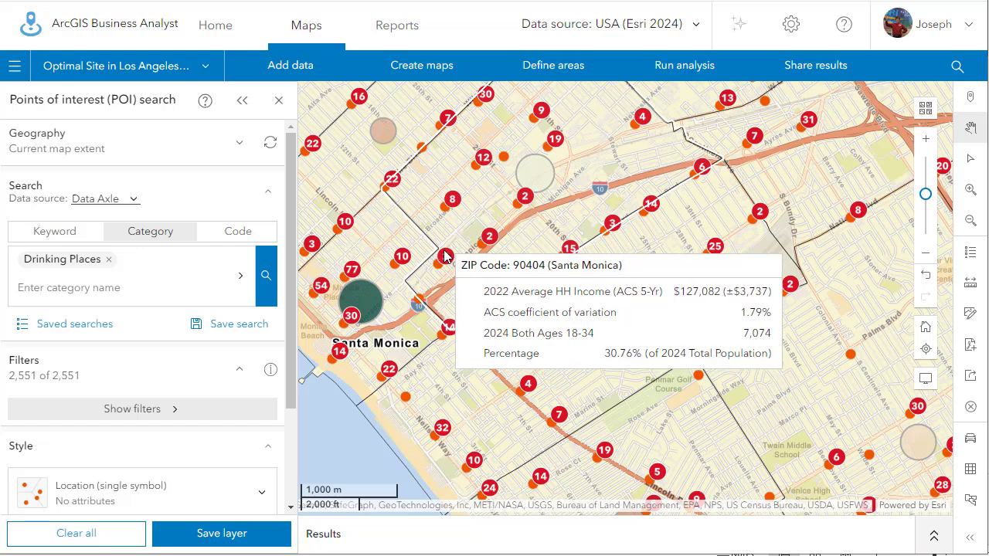
{"action": "scroll", "coordinate": [490, 263], "scroll_direction": "up", "scroll_amount": 2}
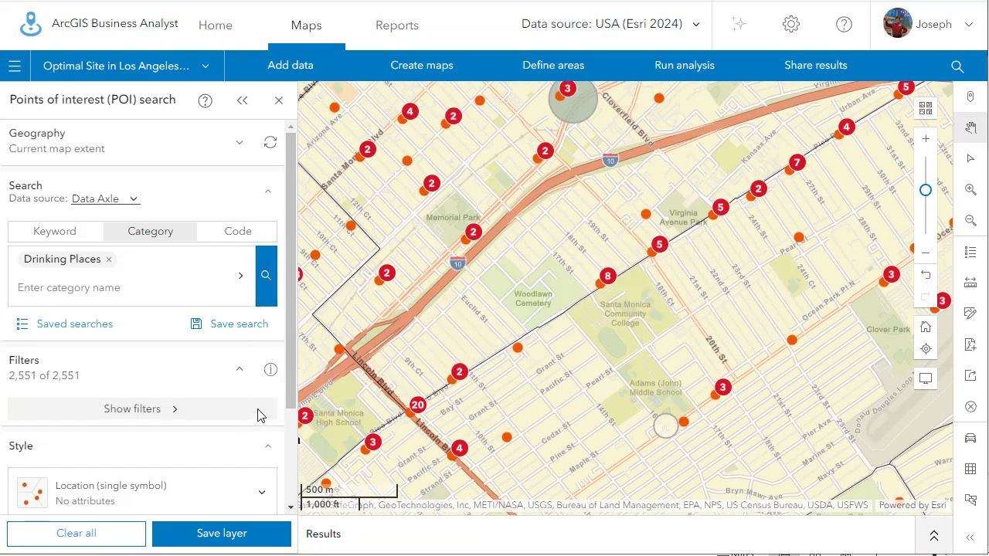
{"action": "left_click", "coordinate": [608, 282]}
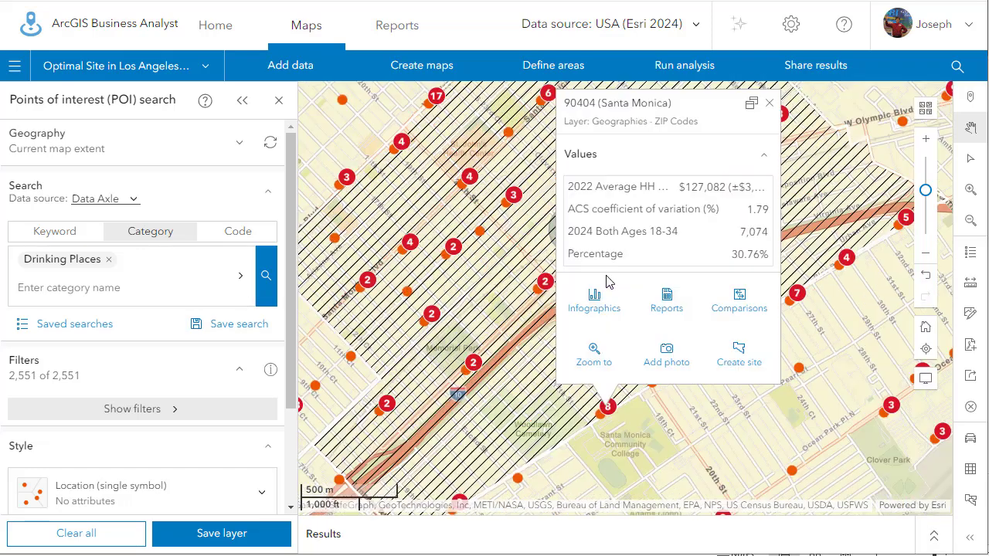
{"action": "left_click", "coordinate": [769, 102]}
{"action": "scroll", "coordinate": [644, 353], "scroll_direction": "down", "scroll_amount": 2}
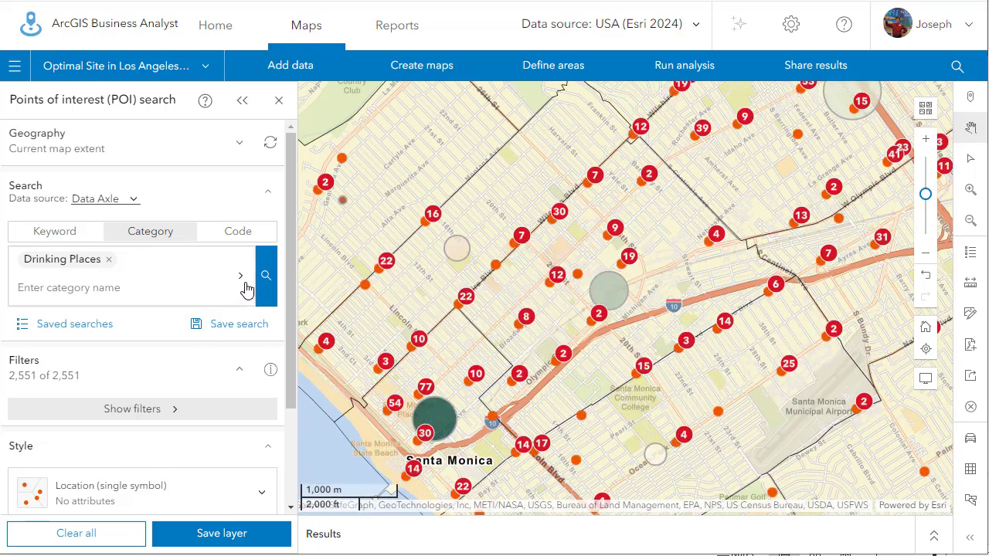
Review the selected Drinking Places categories and view the attributes of the Hissho Sushi and Coffee Commissary points in Santa Monica.
{"action": "left_click", "coordinate": [246, 286]}
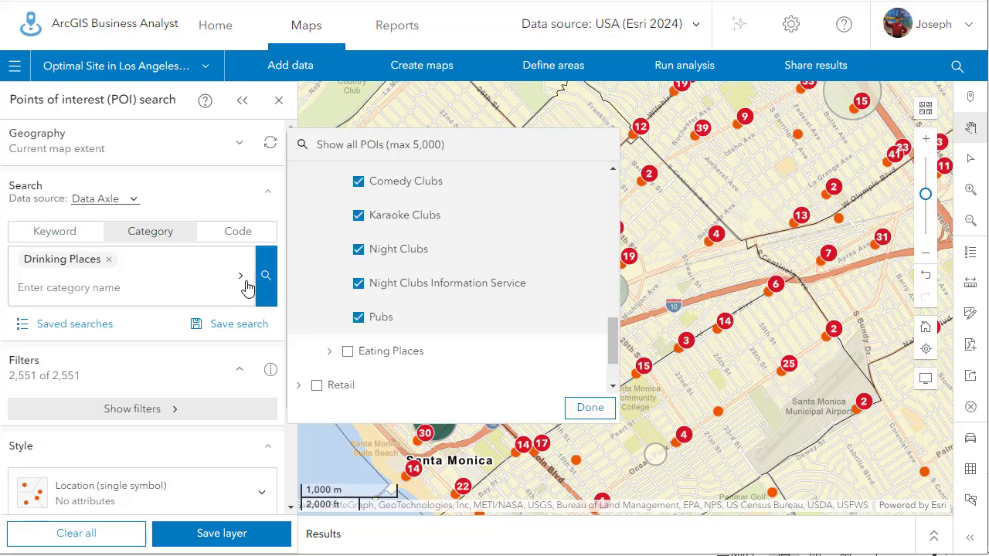
{"action": "left_click", "coordinate": [575, 407]}
{"action": "scroll", "coordinate": [538, 373], "scroll_direction": "up", "scroll_amount": 5}
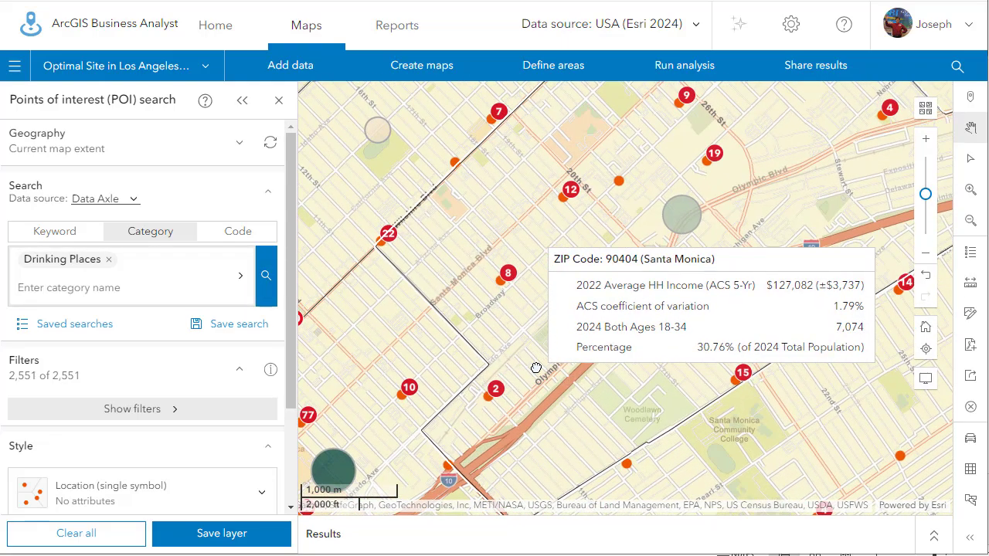
{"action": "scroll", "coordinate": [471, 192], "scroll_direction": "up", "scroll_amount": 2}
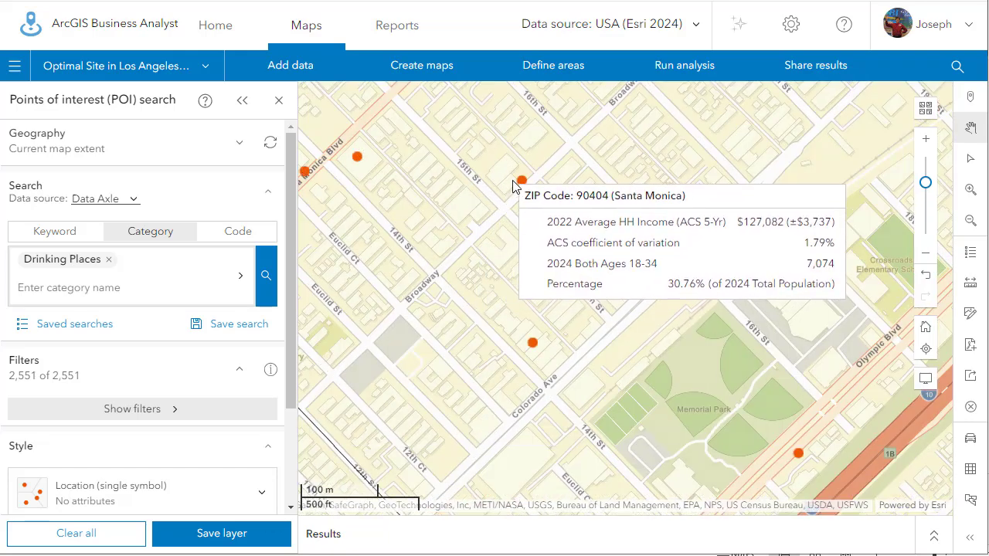
{"action": "left_click", "coordinate": [521, 182]}
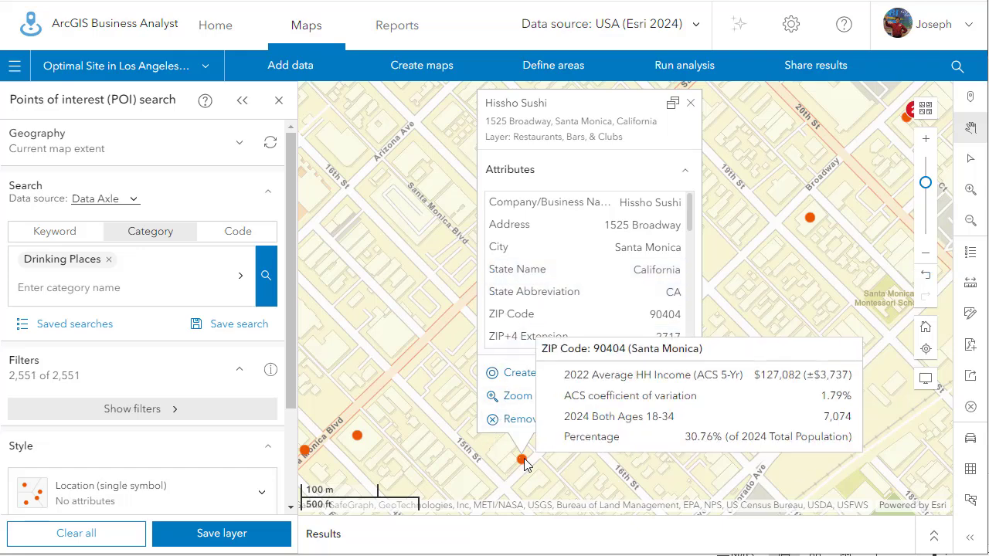
{"action": "left_click", "coordinate": [357, 438]}
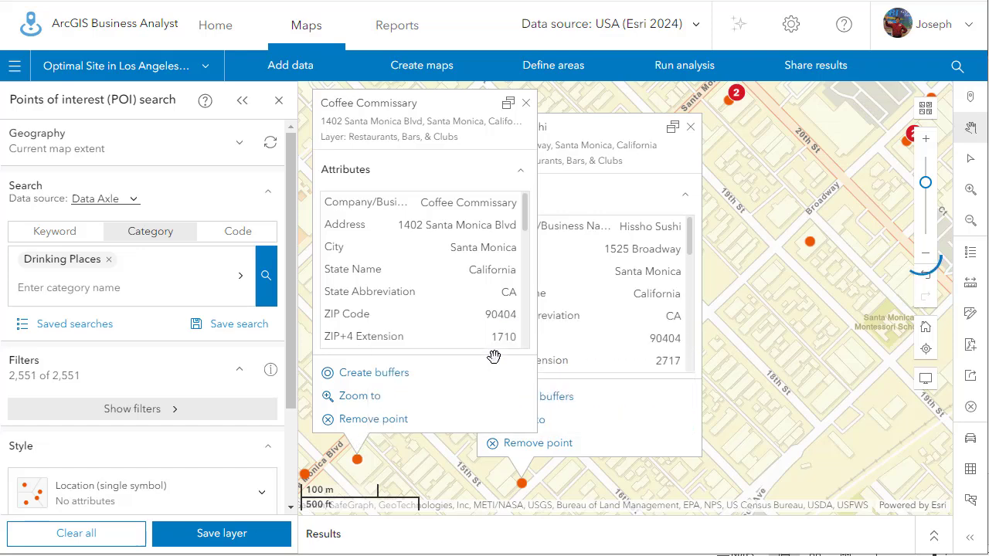
{"action": "left_click", "coordinate": [585, 335]}
{"action": "left_click", "coordinate": [690, 126]}
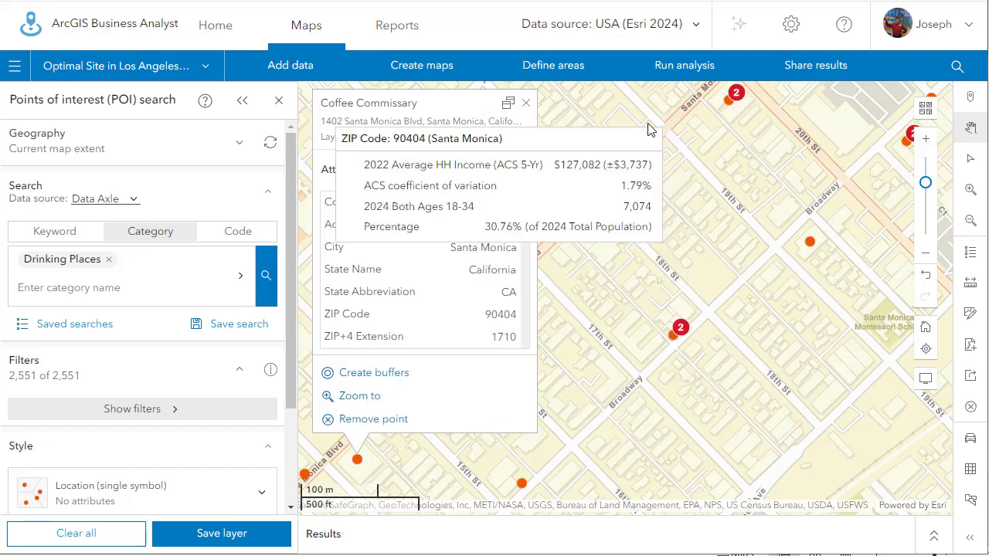
{"action": "left_click", "coordinate": [524, 103]}
{"action": "scroll", "coordinate": [735, 434], "scroll_direction": "down", "scroll_amount": 2}
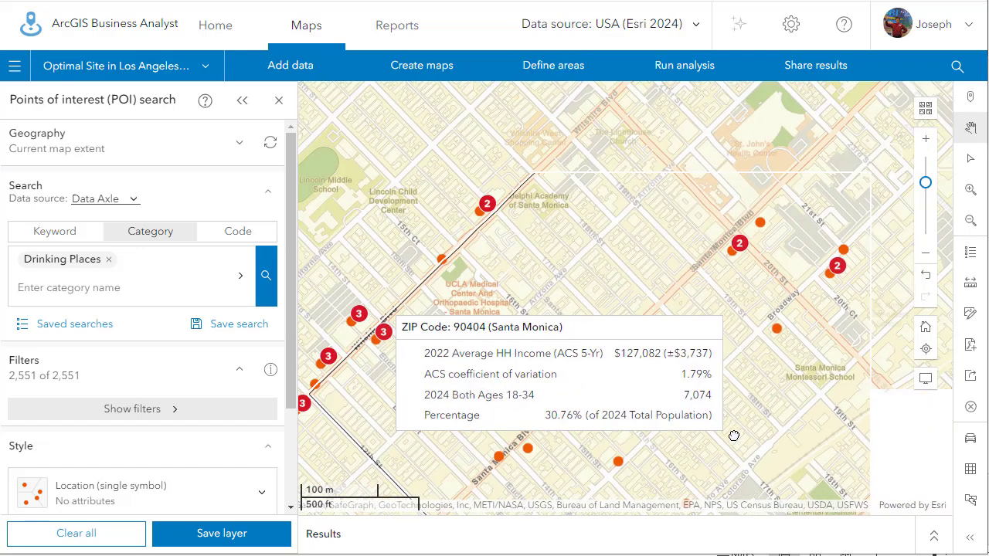
{"action": "scroll", "coordinate": [539, 317], "scroll_direction": "down", "scroll_amount": 2}
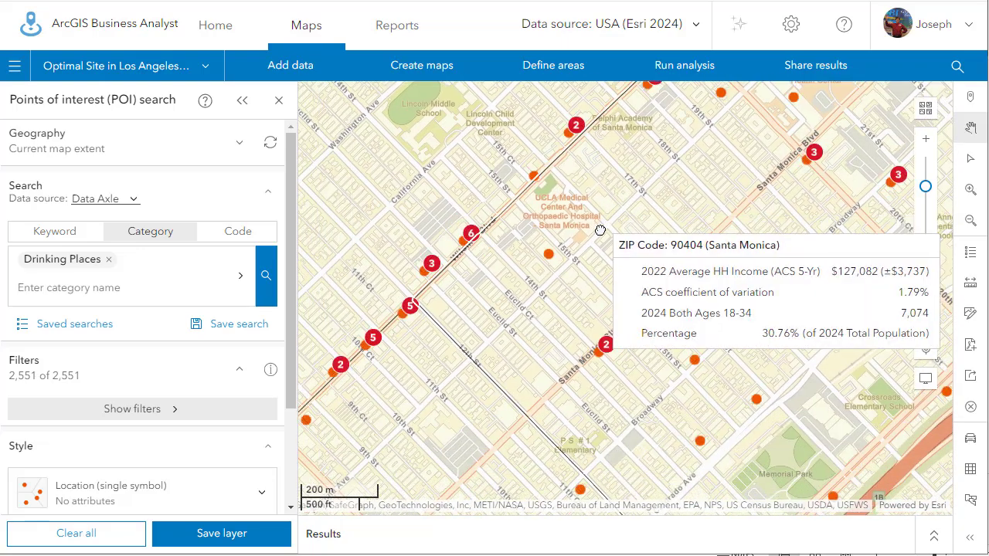
{"action": "left_click_drag", "start_coordinate": [523, 356], "coordinate": [625, 264]}
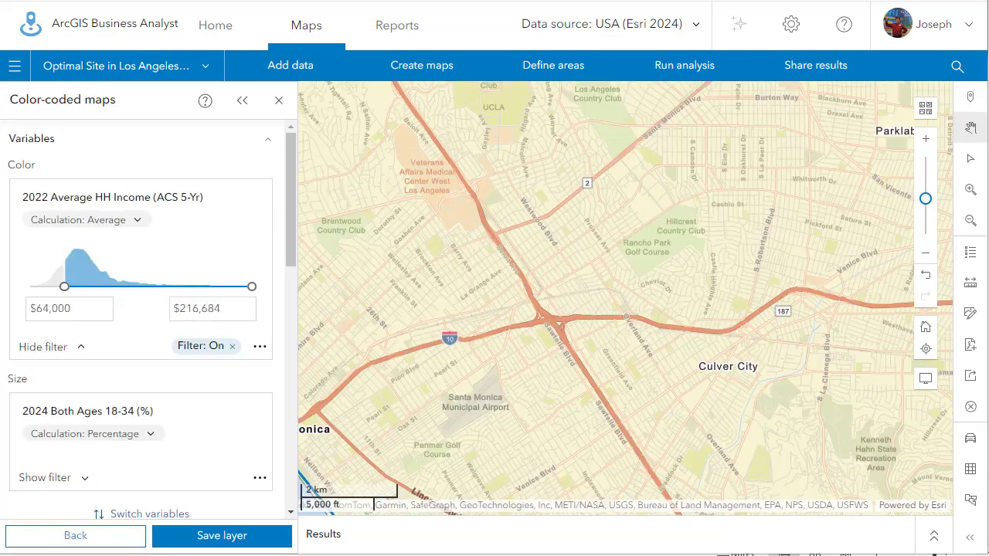
Remove the 2024 Both Ages 18-34 (%) size variable from the color-coded map and start creating a custom variable.
{"action": "left_click", "coordinate": [259, 479]}
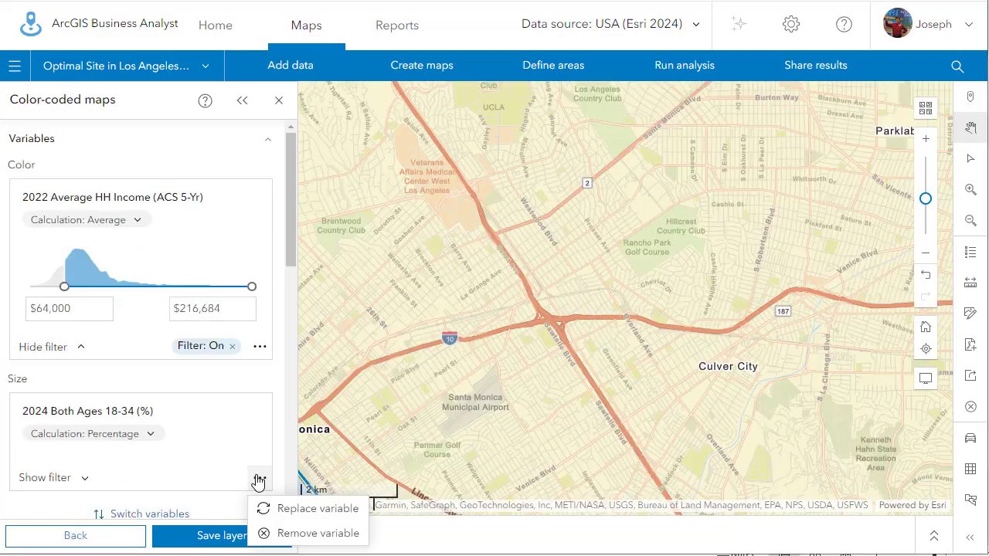
{"action": "left_click", "coordinate": [308, 533]}
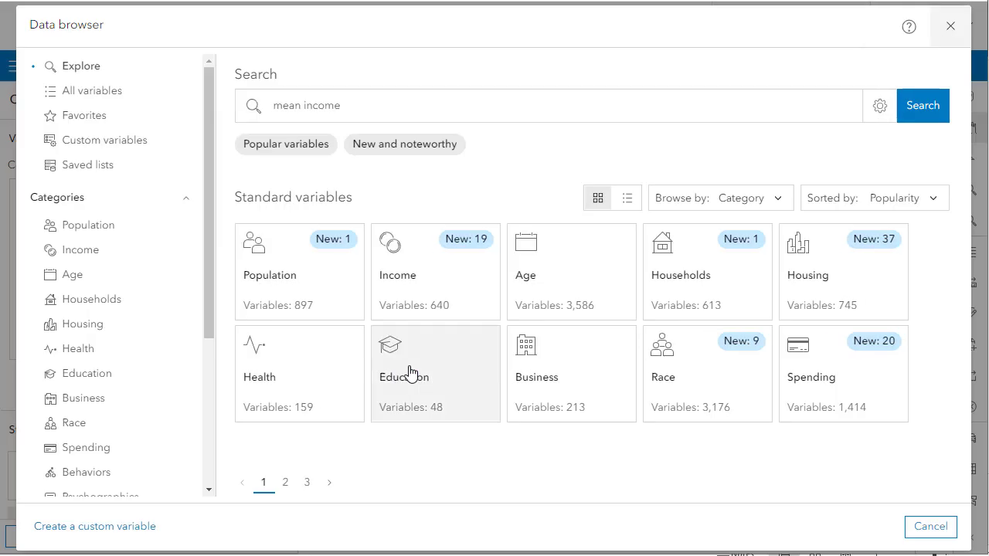
{"action": "key", "text": "Return"}
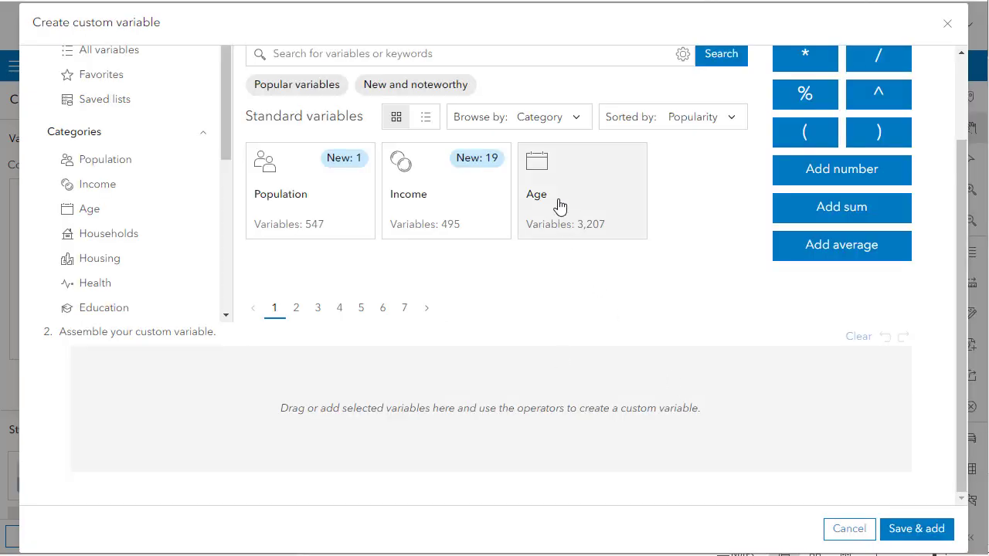
Open the Age category and look through the 2024 Total Population variables for single years of age from 18 upward.
{"action": "left_click", "coordinate": [560, 206]}
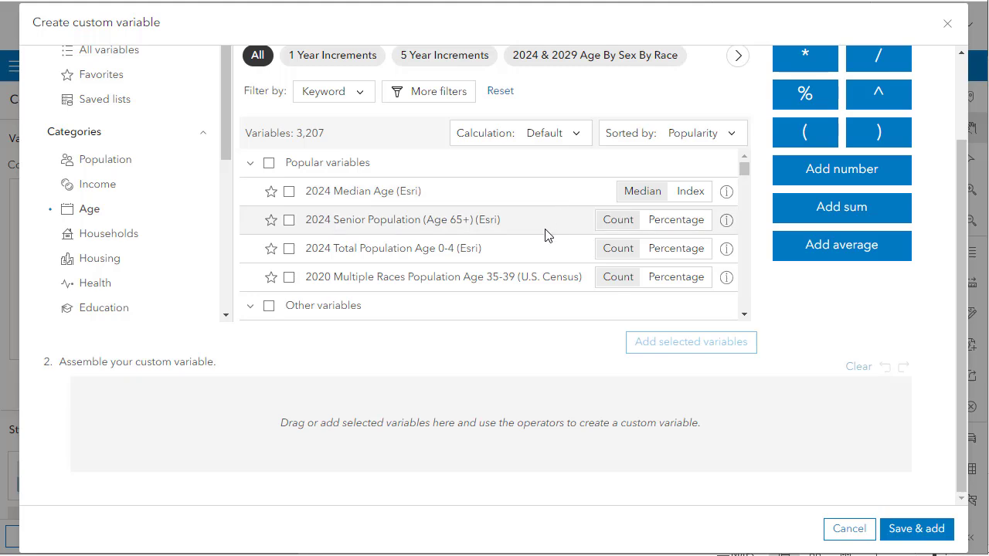
{"action": "scroll", "coordinate": [544, 234], "scroll_direction": "up", "scroll_amount": 2}
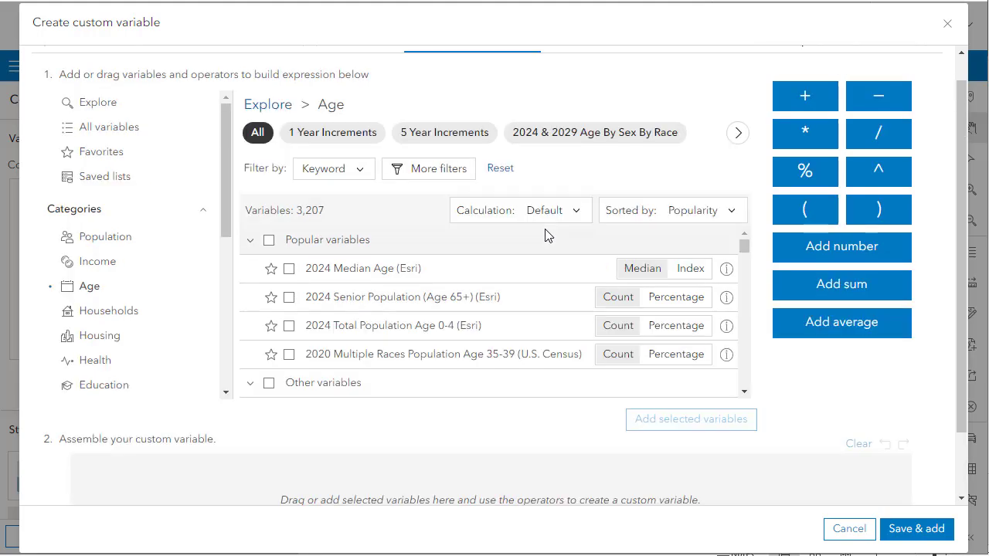
{"action": "scroll", "coordinate": [545, 234], "scroll_direction": "down", "scroll_amount": 2}
{"action": "scroll", "coordinate": [544, 234], "scroll_direction": "up", "scroll_amount": 2}
{"action": "scroll", "coordinate": [430, 258], "scroll_direction": "down", "scroll_amount": 2}
{"action": "scroll", "coordinate": [495, 332], "scroll_direction": "down", "scroll_amount": 3}
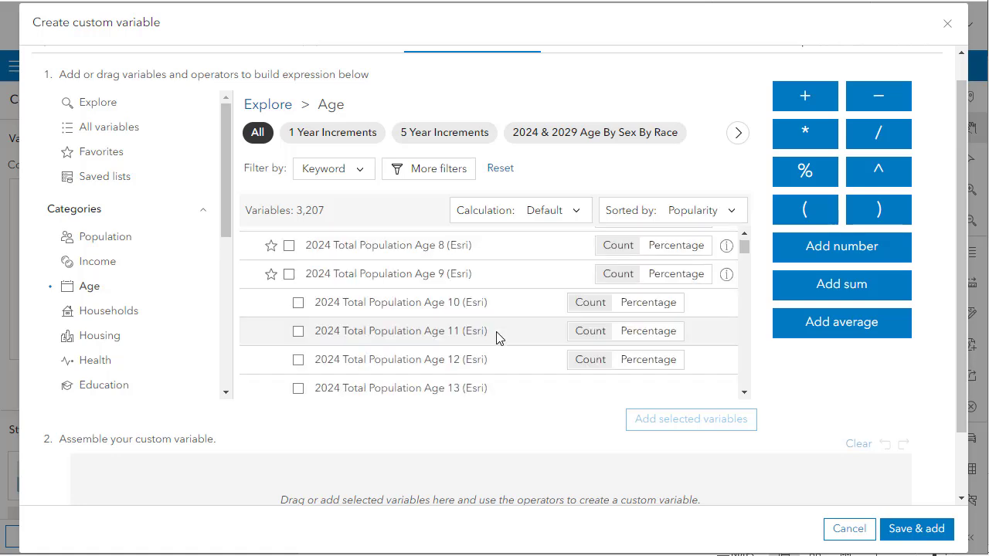
{"action": "scroll", "coordinate": [496, 338], "scroll_direction": "down", "scroll_amount": 3}
{"action": "scroll", "coordinate": [497, 338], "scroll_direction": "down", "scroll_amount": 1}
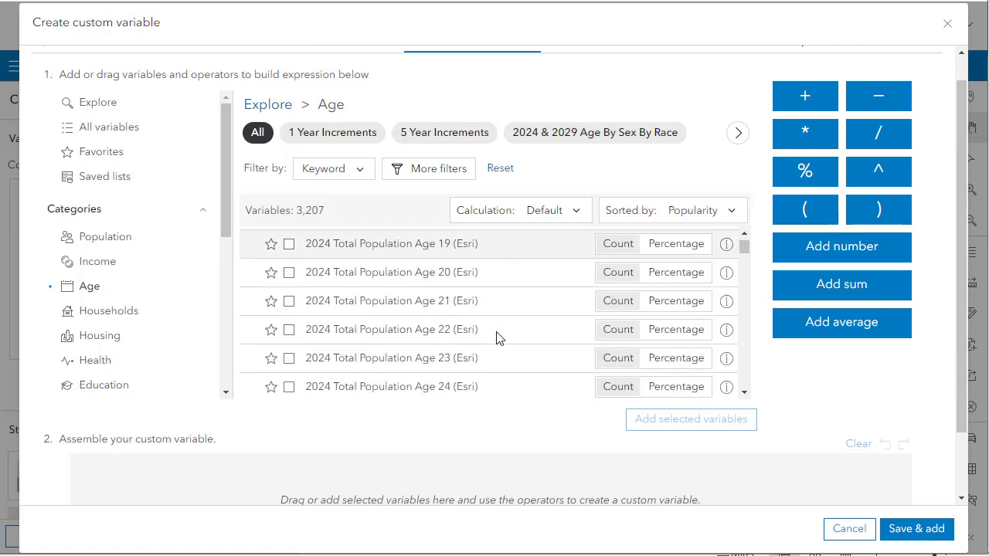
{"action": "scroll", "coordinate": [496, 338], "scroll_direction": "down", "scroll_amount": 2}
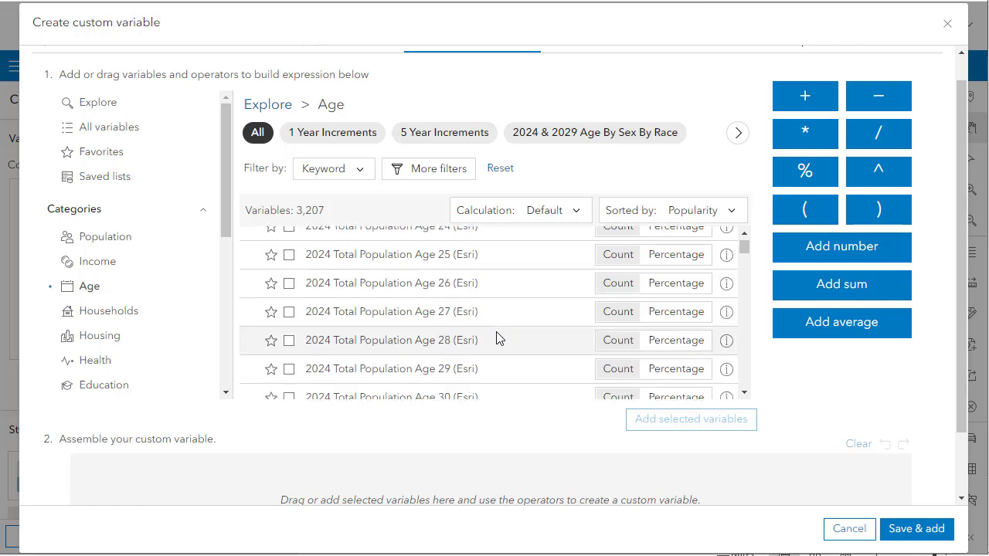
{"action": "scroll", "coordinate": [496, 338], "scroll_direction": "up", "scroll_amount": 1}
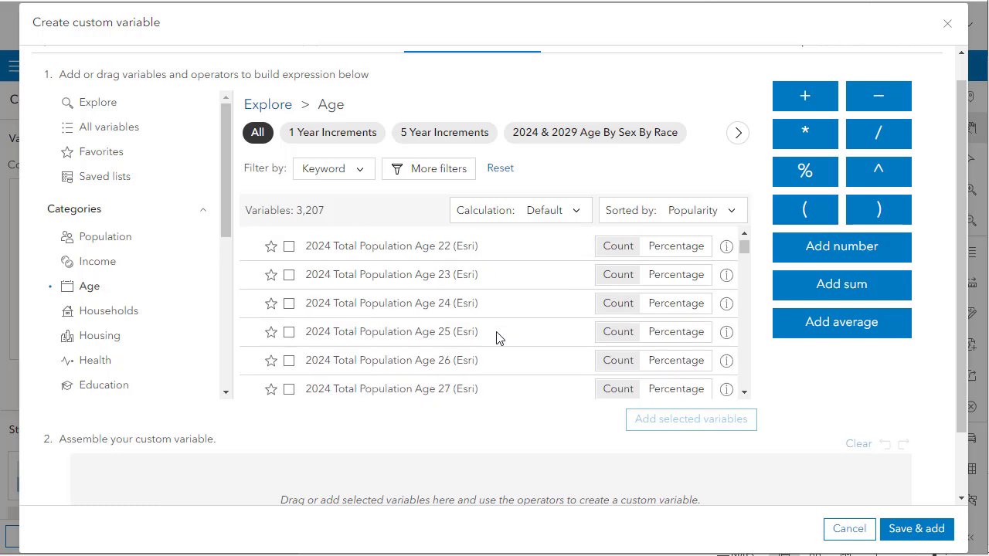
{"action": "scroll", "coordinate": [497, 337], "scroll_direction": "up", "scroll_amount": 2}
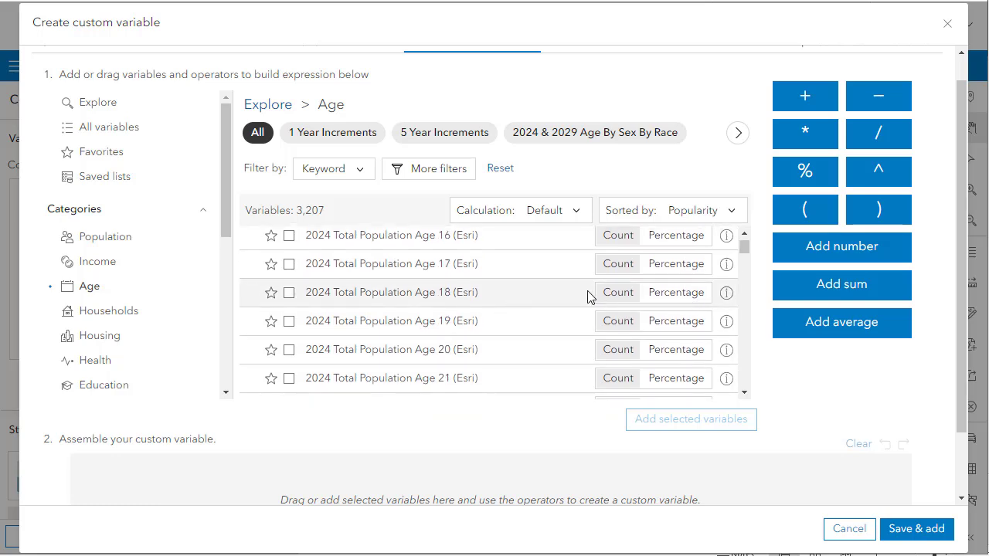
Add 2024 Total Population Age 18 (Esri) as the first term of the custom variable expression.
{"action": "left_click", "coordinate": [519, 292]}
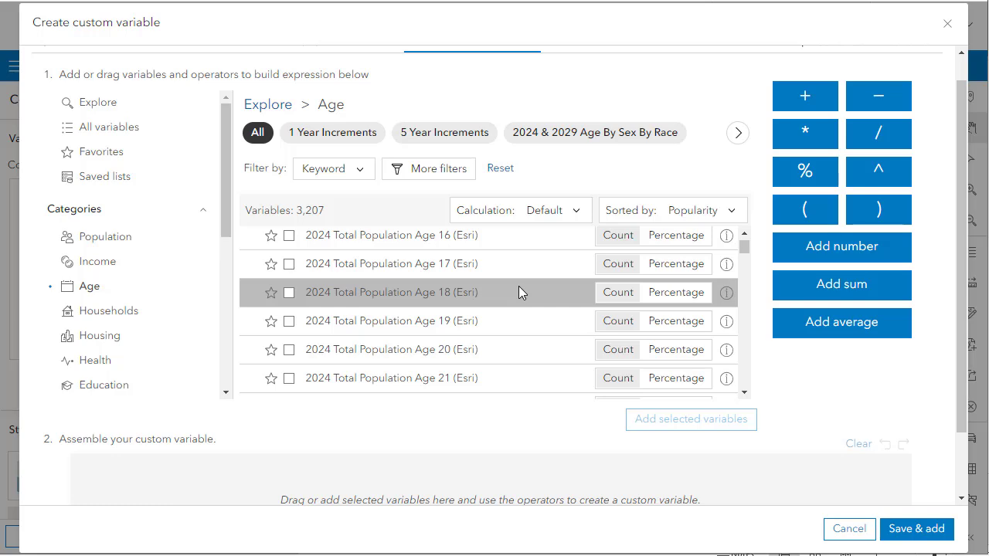
{"action": "left_click_drag", "start_coordinate": [519, 288], "coordinate": [387, 499]}
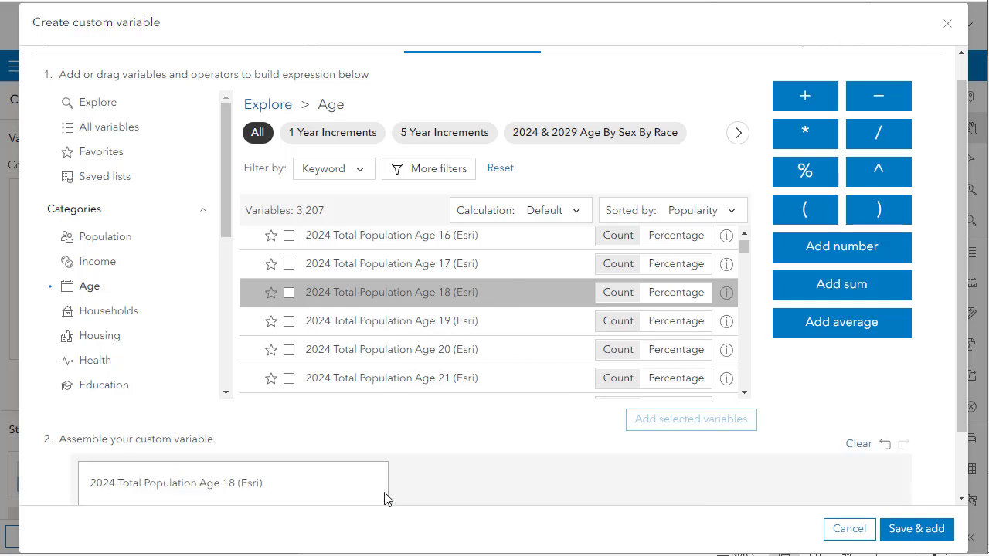
{"action": "scroll", "coordinate": [412, 450], "scroll_direction": "down", "scroll_amount": 1}
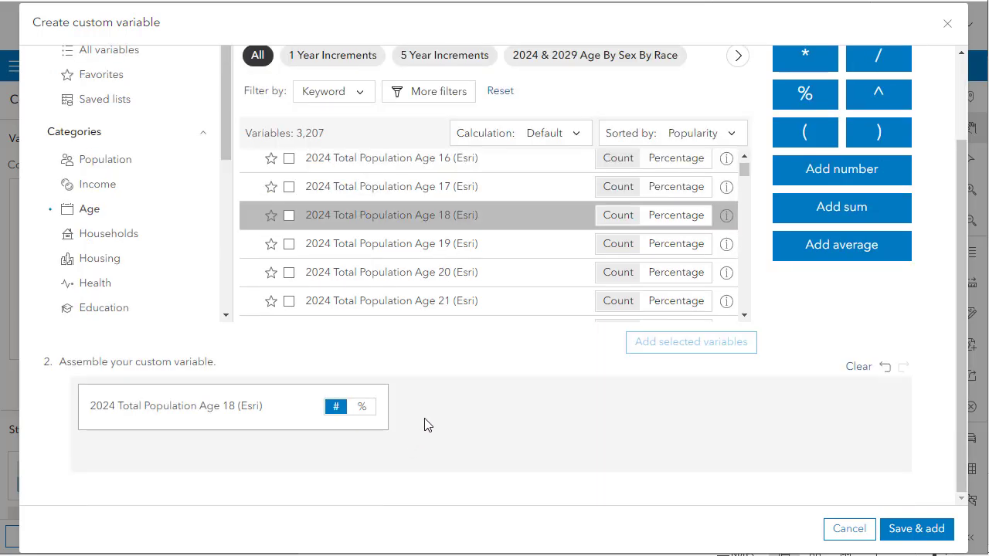
Try to add the 2024 Total Population variables for ages 19 and 20 to the custom variable expression.
{"action": "left_click_drag", "start_coordinate": [455, 249], "coordinate": [362, 446]}
{"action": "left_click_drag", "start_coordinate": [392, 265], "coordinate": [320, 456]}
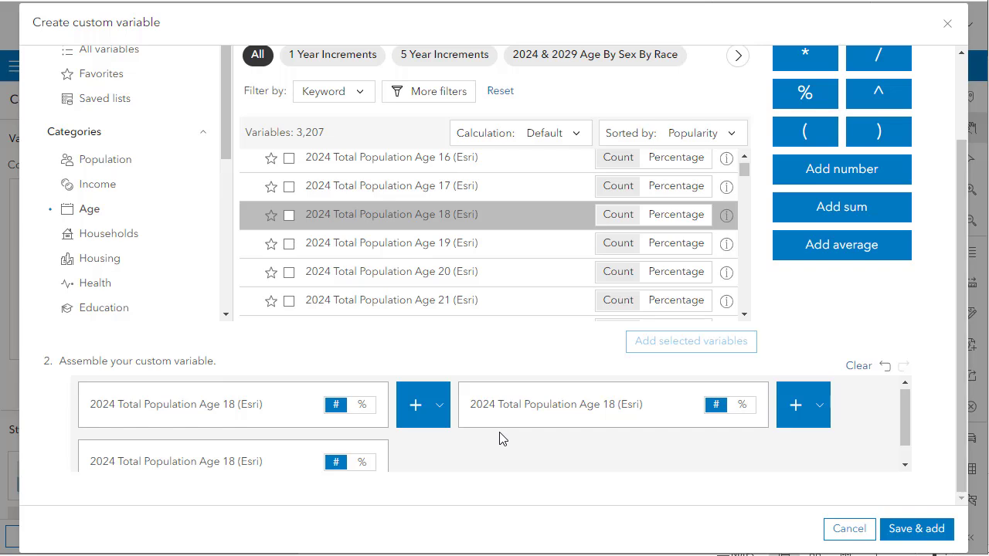
{"action": "scroll", "coordinate": [499, 439], "scroll_direction": "down", "scroll_amount": 1}
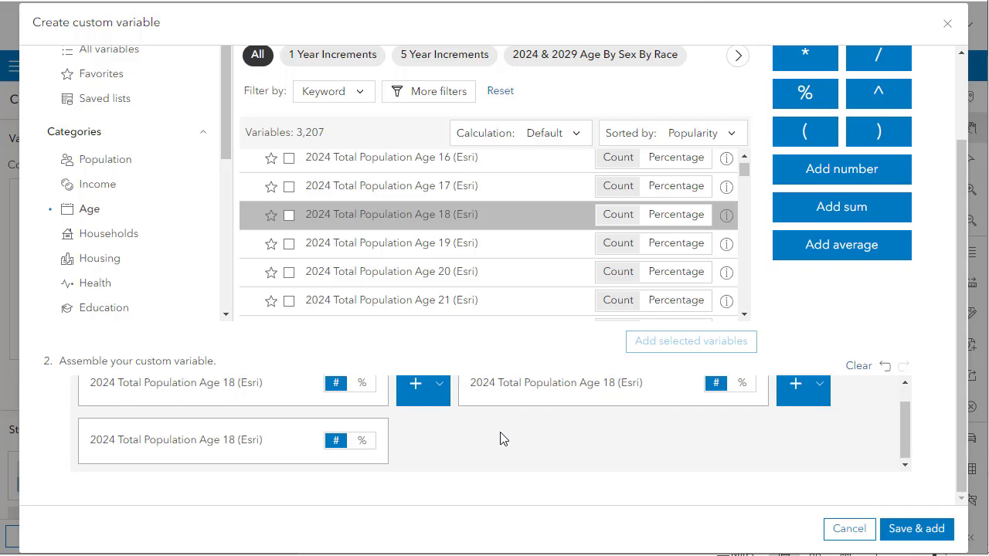
Switch all three Age 18 terms in the custom variable expression from counts to percentages.
{"action": "left_click", "coordinate": [362, 382]}
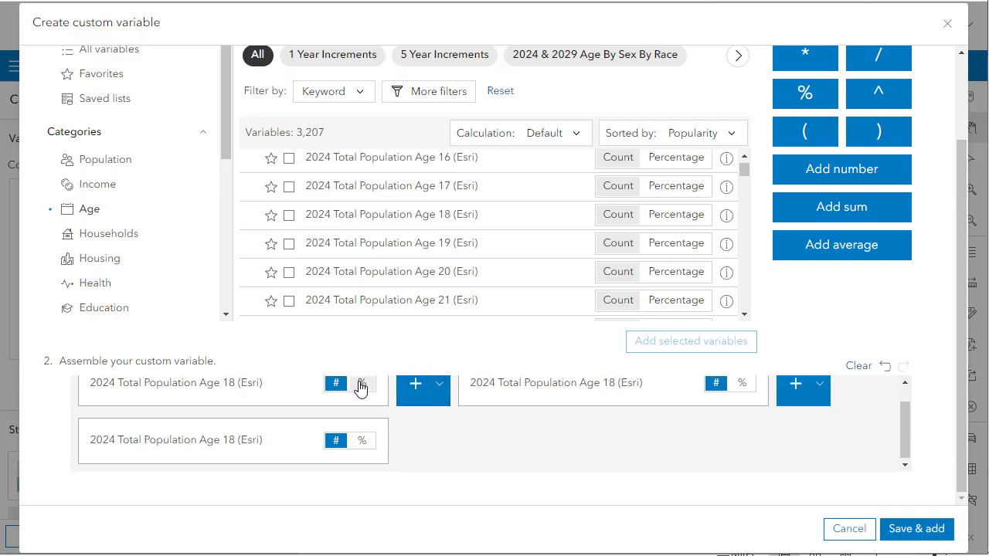
{"action": "left_click", "coordinate": [361, 441]}
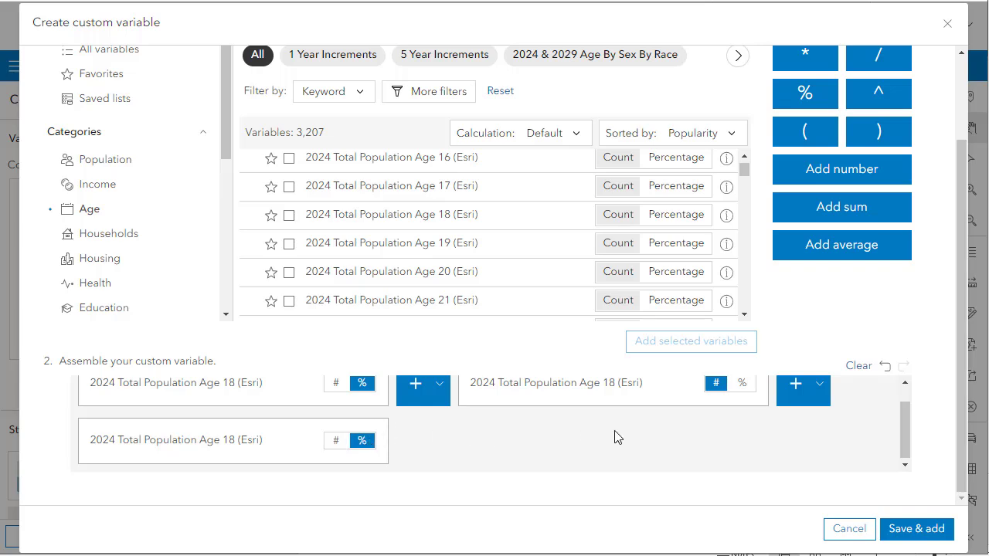
{"action": "left_click", "coordinate": [741, 384]}
Remove the two duplicate 2024 Total Population Age 18 (Esri) terms from the custom variable expression.
{"action": "scroll", "coordinate": [632, 467], "scroll_direction": "up", "scroll_amount": 1}
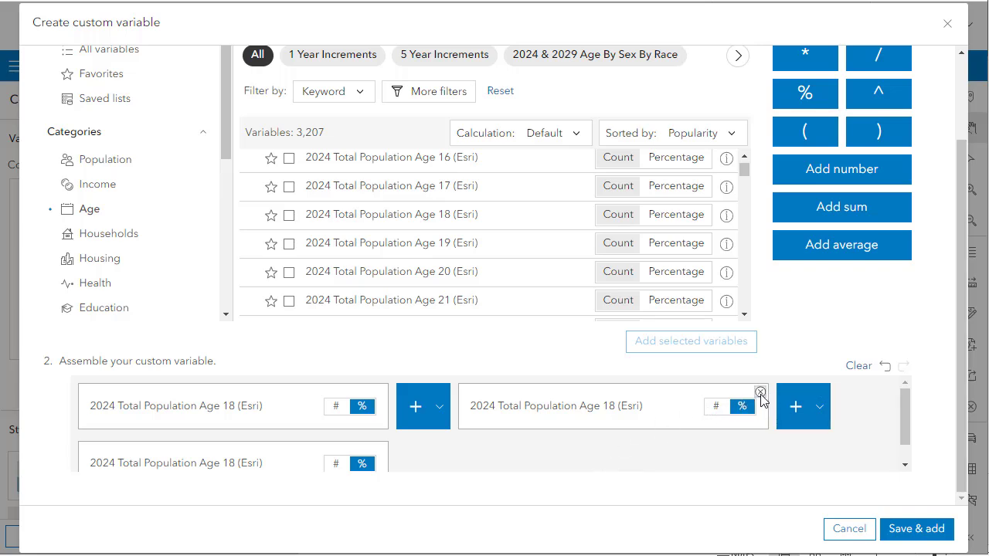
{"action": "left_click", "coordinate": [760, 393]}
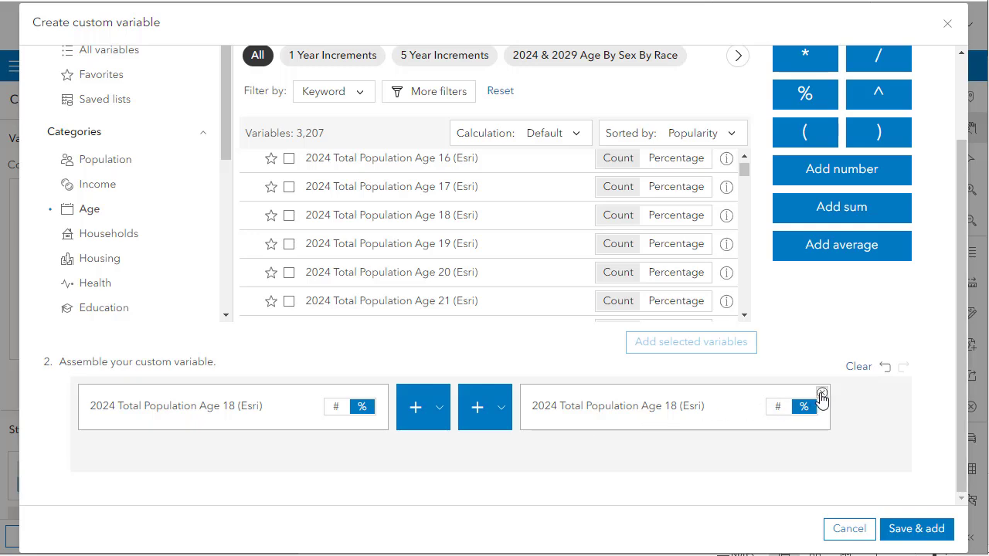
{"action": "left_click", "coordinate": [821, 395]}
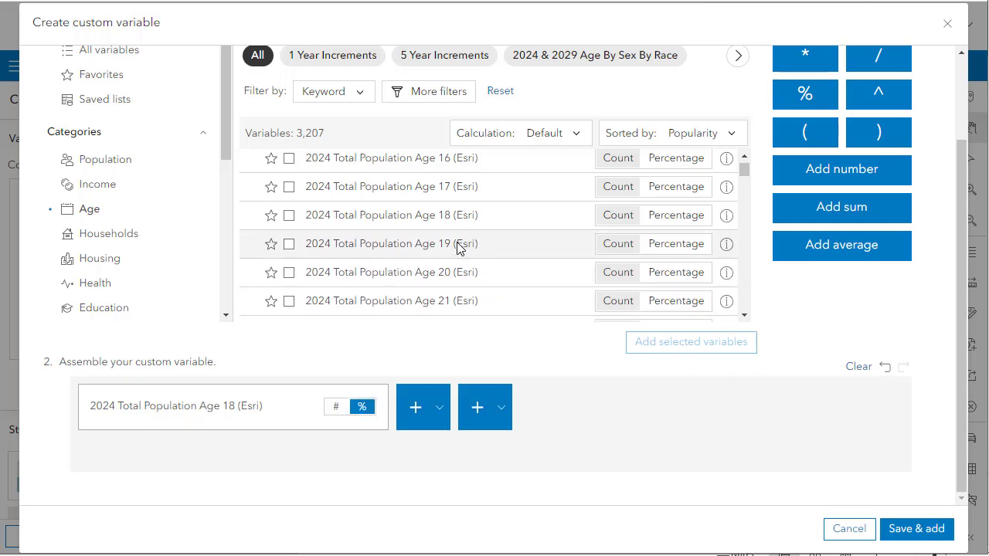
Add 2024 Total Population Age 19 and Age 20 (Esri) to the expression and set both terms to percentages.
{"action": "left_click_drag", "start_coordinate": [458, 246], "coordinate": [319, 464]}
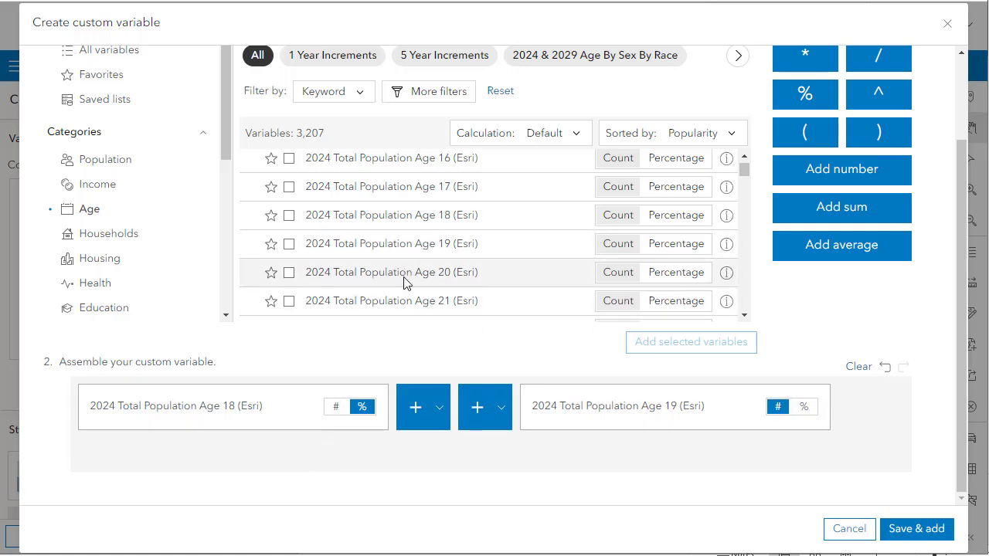
{"action": "left_click_drag", "start_coordinate": [404, 283], "coordinate": [400, 471]}
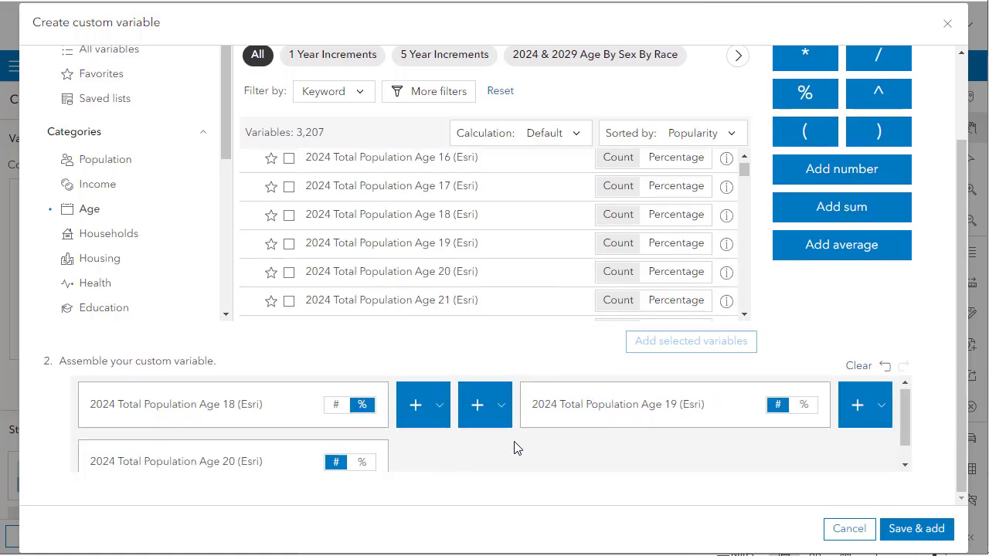
{"action": "left_click", "coordinate": [362, 463]}
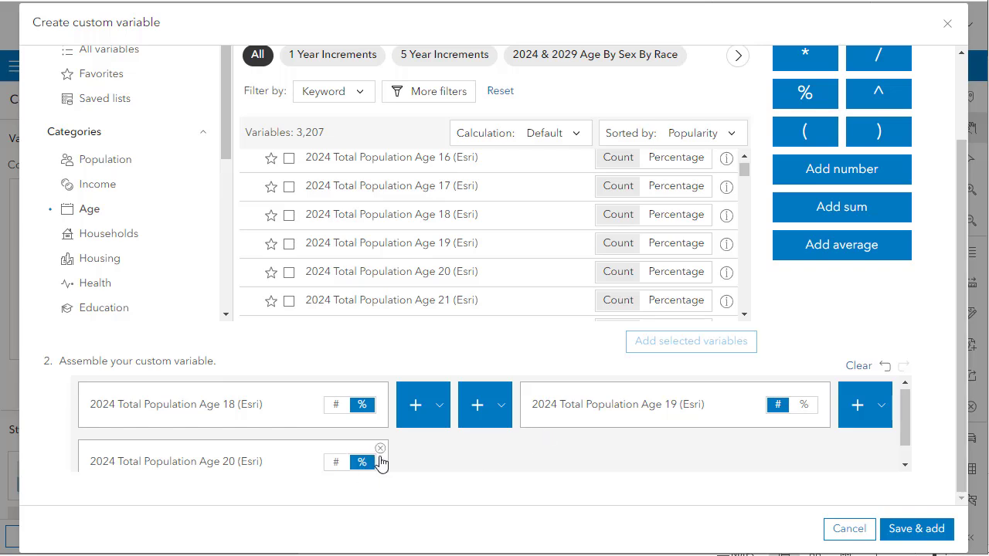
{"action": "left_click", "coordinate": [804, 407]}
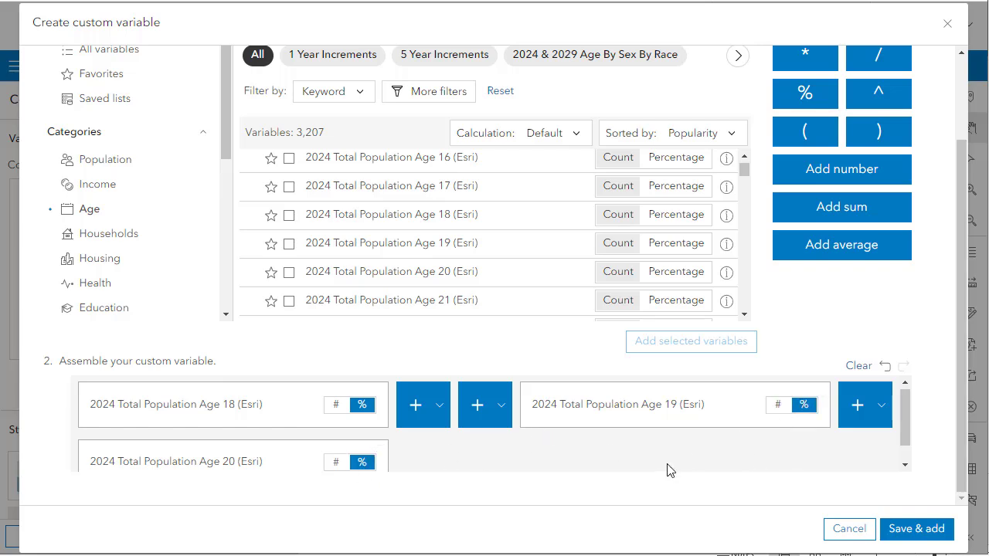
Try to save and add the custom variable, and examine the two consecutive plus operators after the Age 18 term.
{"action": "scroll", "coordinate": [669, 471], "scroll_direction": "down", "scroll_amount": 1}
{"action": "left_click", "coordinate": [909, 530]}
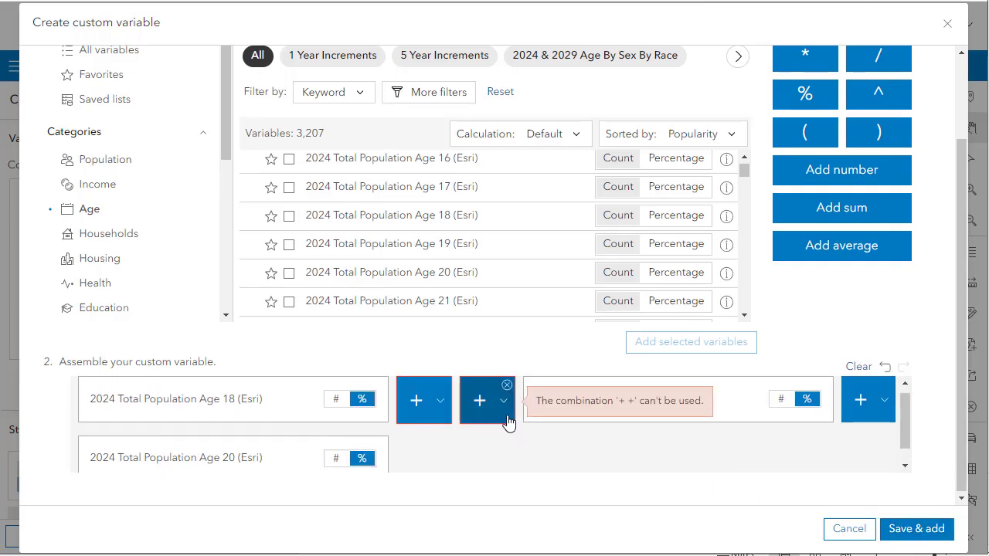
{"action": "scroll", "coordinate": [516, 442], "scroll_direction": "down", "scroll_amount": 1}
{"action": "scroll", "coordinate": [516, 442], "scroll_direction": "up", "scroll_amount": 1}
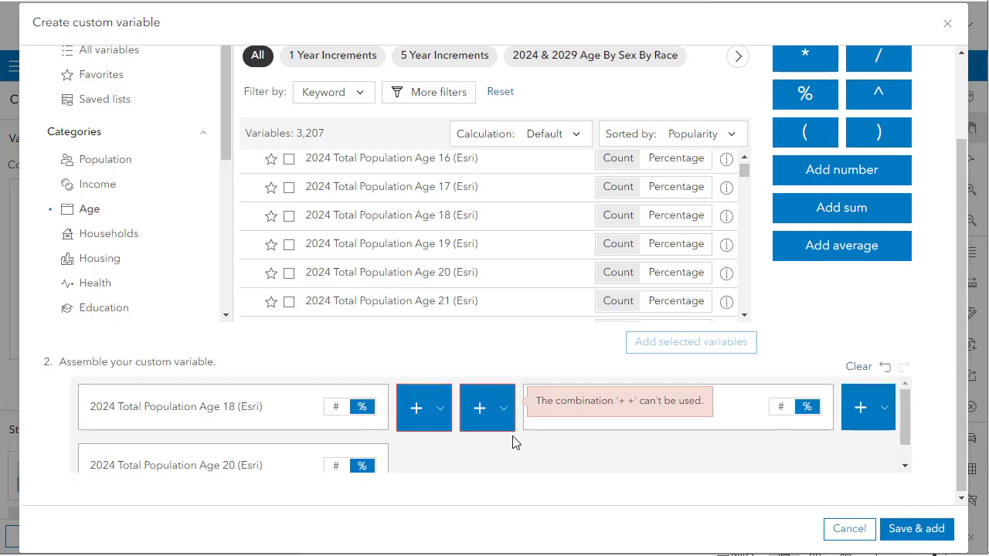
Remove the duplicate plus operator between the Age 18 and Age 19 terms and review the assembled expression.
{"action": "mouse_move", "coordinate": [516, 440]}
{"action": "left_click", "coordinate": [506, 393]}
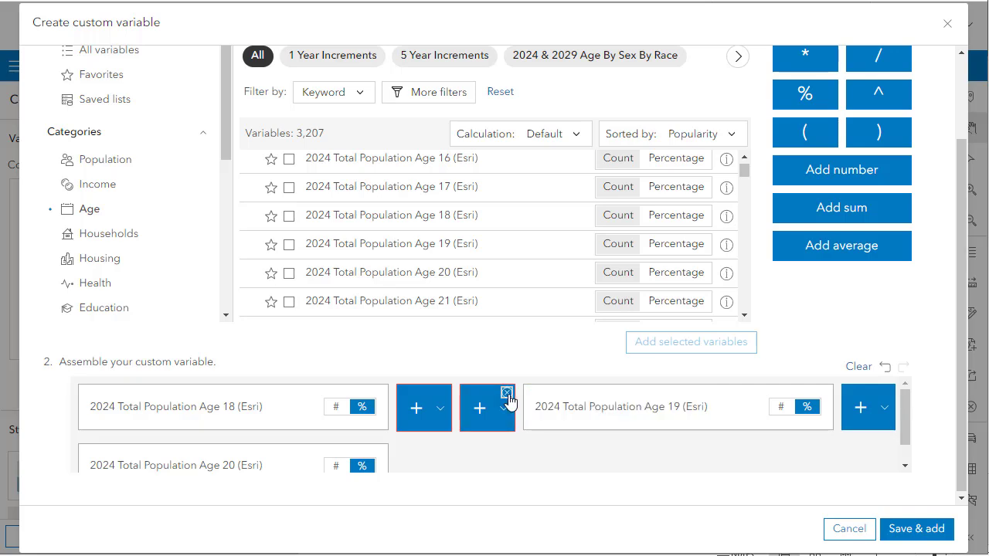
{"action": "scroll", "coordinate": [567, 462], "scroll_direction": "down", "scroll_amount": 1}
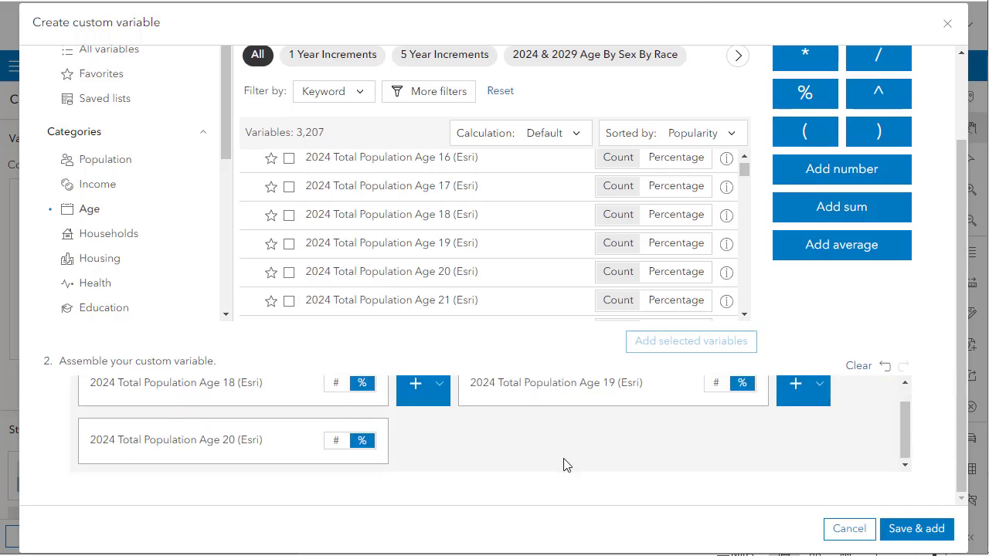
{"action": "scroll", "coordinate": [564, 464], "scroll_direction": "up", "scroll_amount": 1}
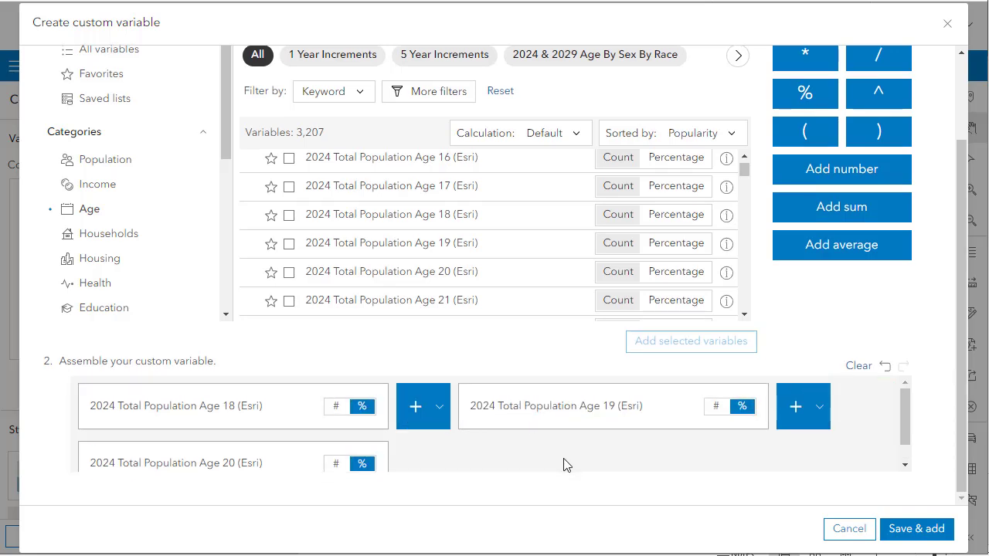
{"action": "scroll", "coordinate": [564, 465], "scroll_direction": "down", "scroll_amount": 1}
{"action": "scroll", "coordinate": [564, 464], "scroll_direction": "up", "scroll_amount": 1}
{"action": "scroll", "coordinate": [564, 464], "scroll_direction": "down", "scroll_amount": 1}
{"action": "scroll", "coordinate": [564, 464], "scroll_direction": "up", "scroll_amount": 1}
{"action": "scroll", "coordinate": [564, 465], "scroll_direction": "down", "scroll_amount": 1}
Save and add the custom variable under the name "Population 18, 19, and 20 % in 2024".
{"action": "left_click", "coordinate": [927, 531]}
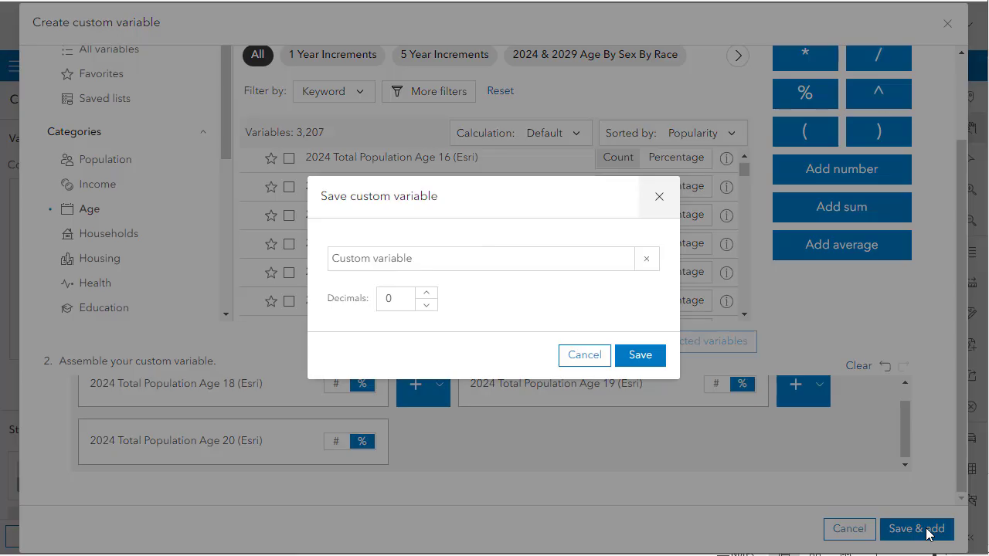
{"action": "left_click", "coordinate": [464, 260]}
{"action": "key", "text": "ctrl+a"}
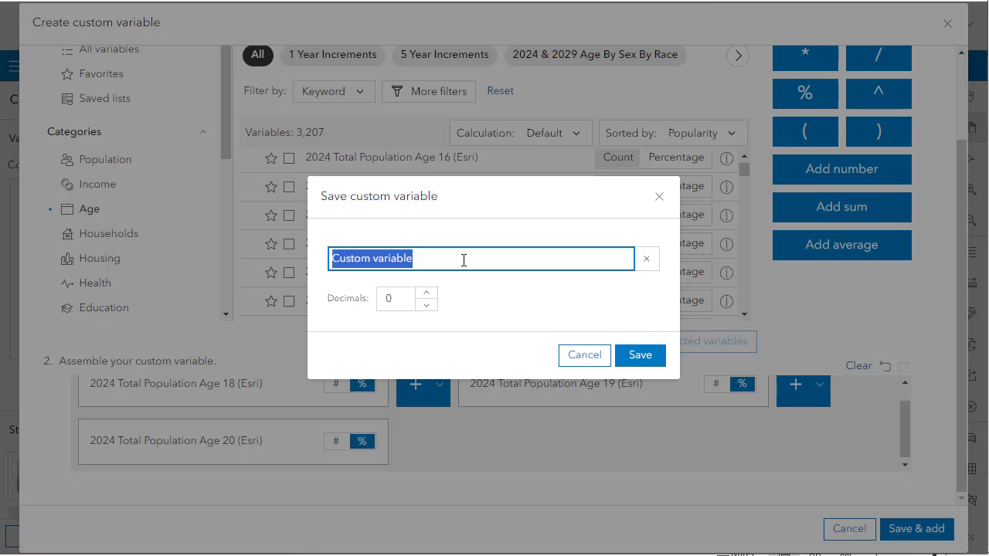
{"action": "type", "text": "Popula"}
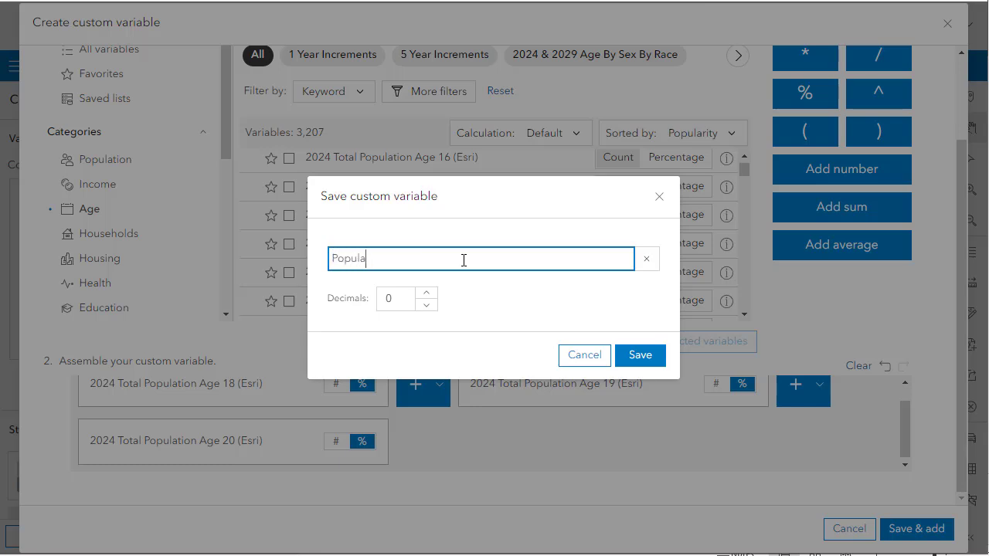
{"action": "type", "text": "tion 18, 19, and 20 %"}
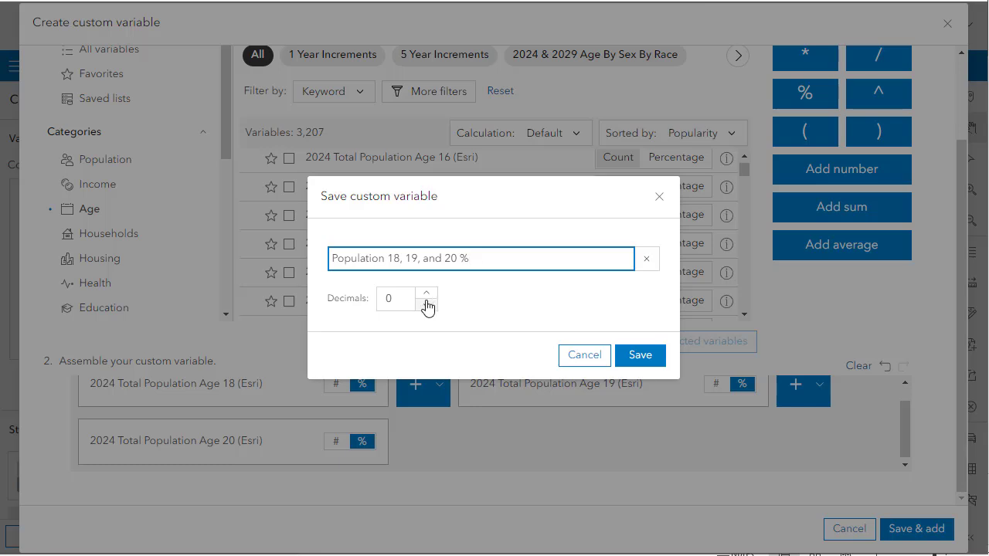
{"action": "type", "text": " in 2024"}
{"action": "left_click", "coordinate": [641, 358]}
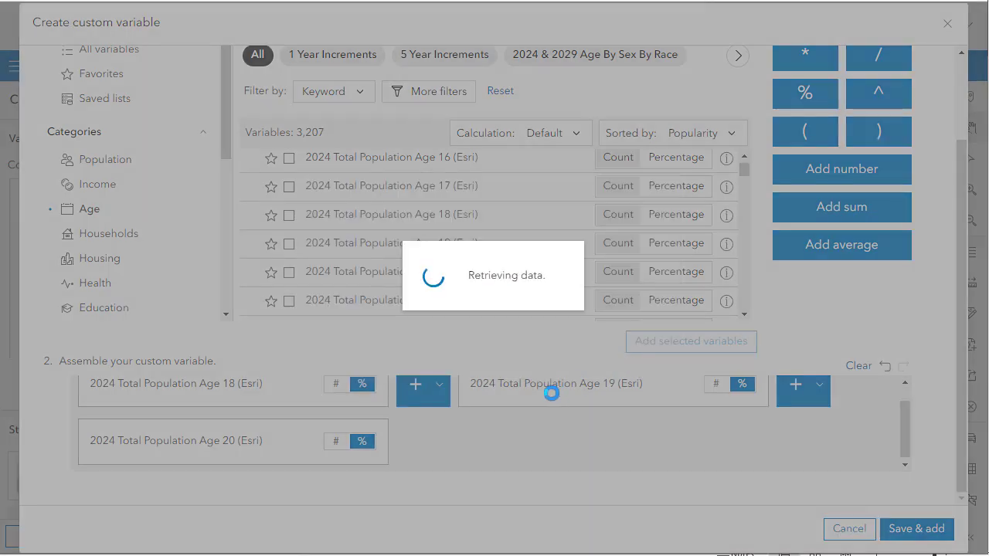